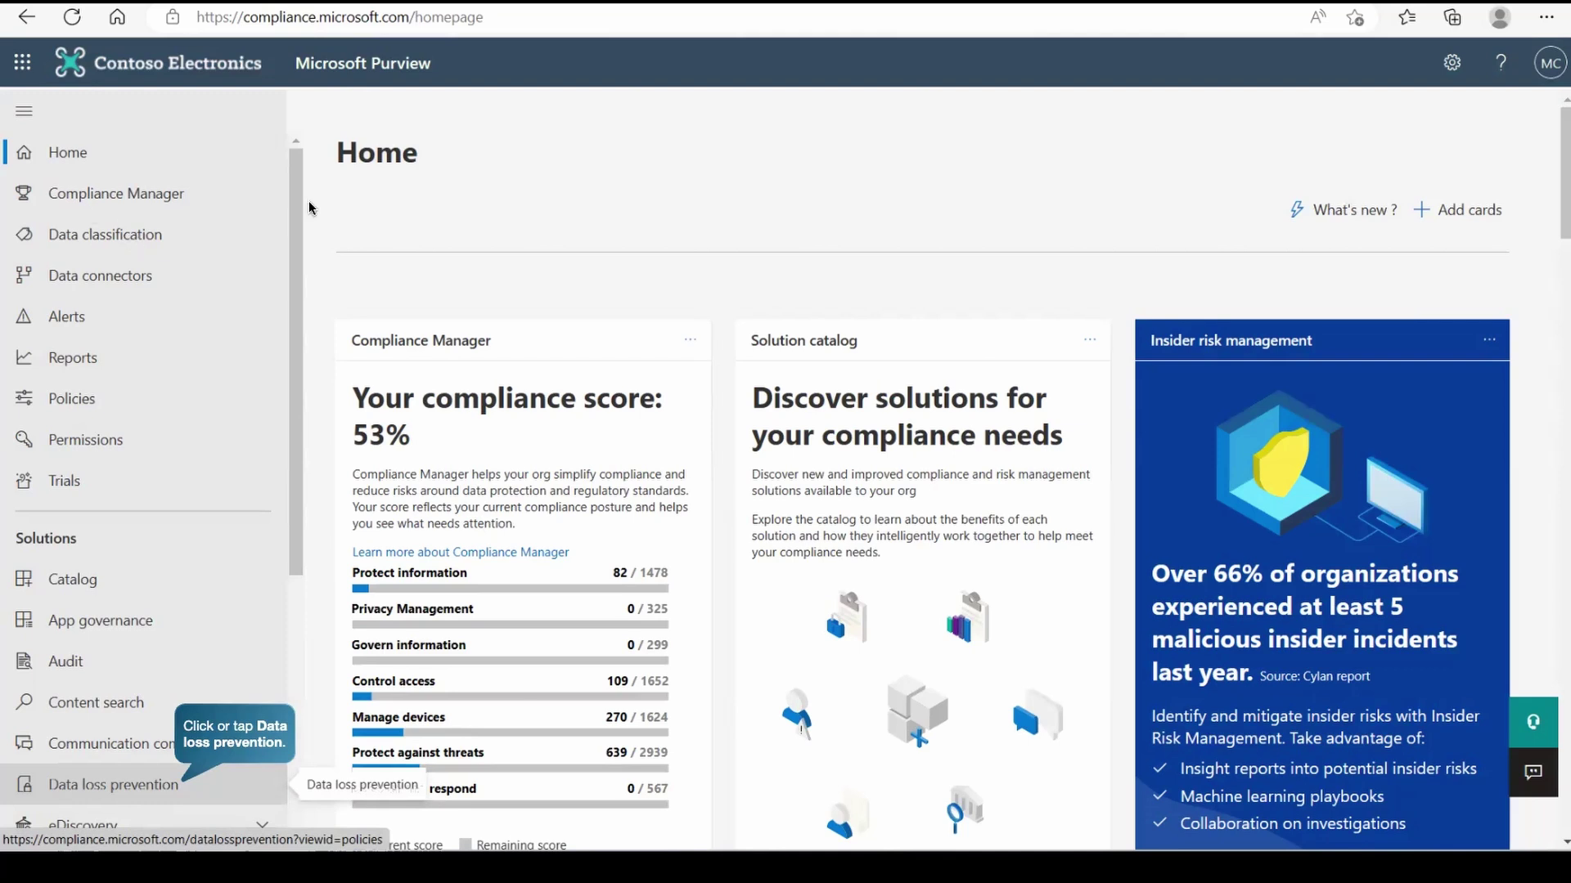
# - Go to the Data loss prevention Policies list and turn on automatic file protection for Teams
pyautogui.click(132, 796)
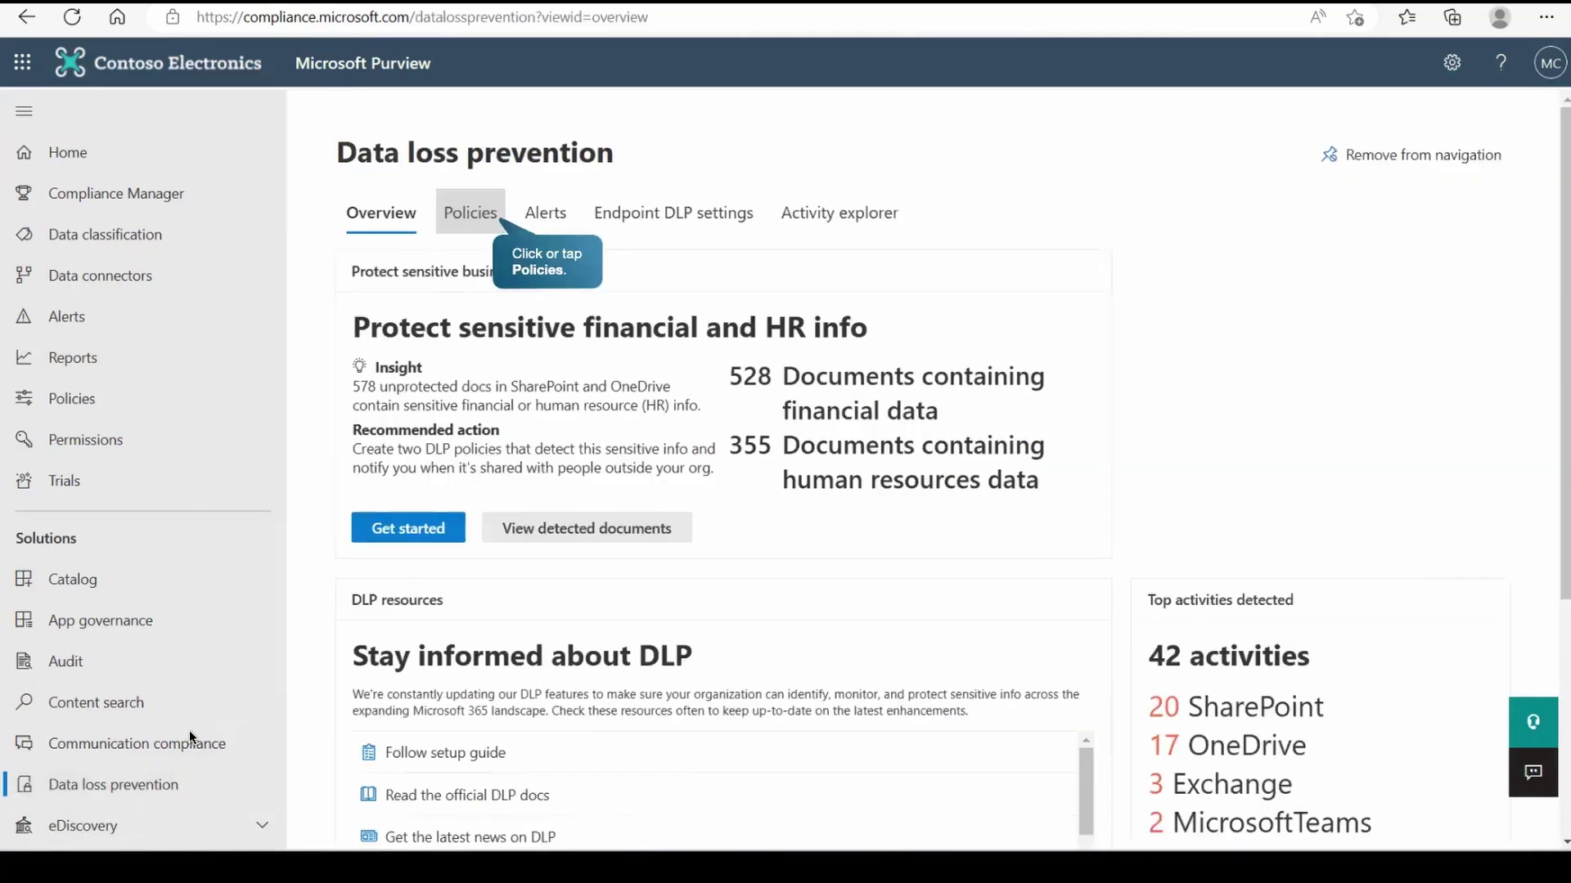
pyautogui.click(470, 215)
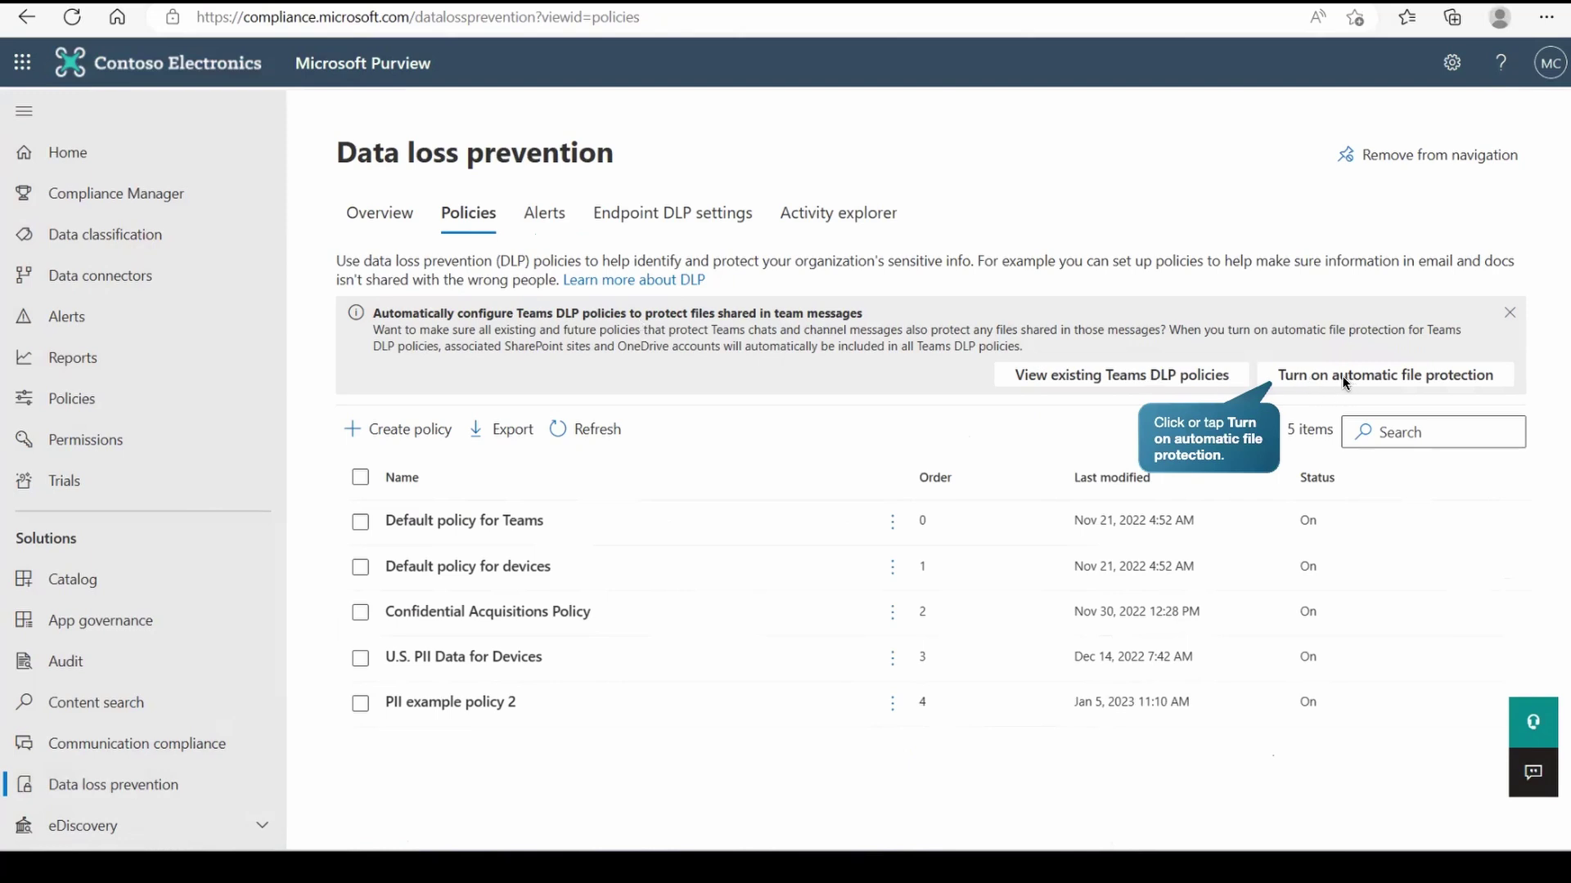
pyautogui.click(1345, 382)
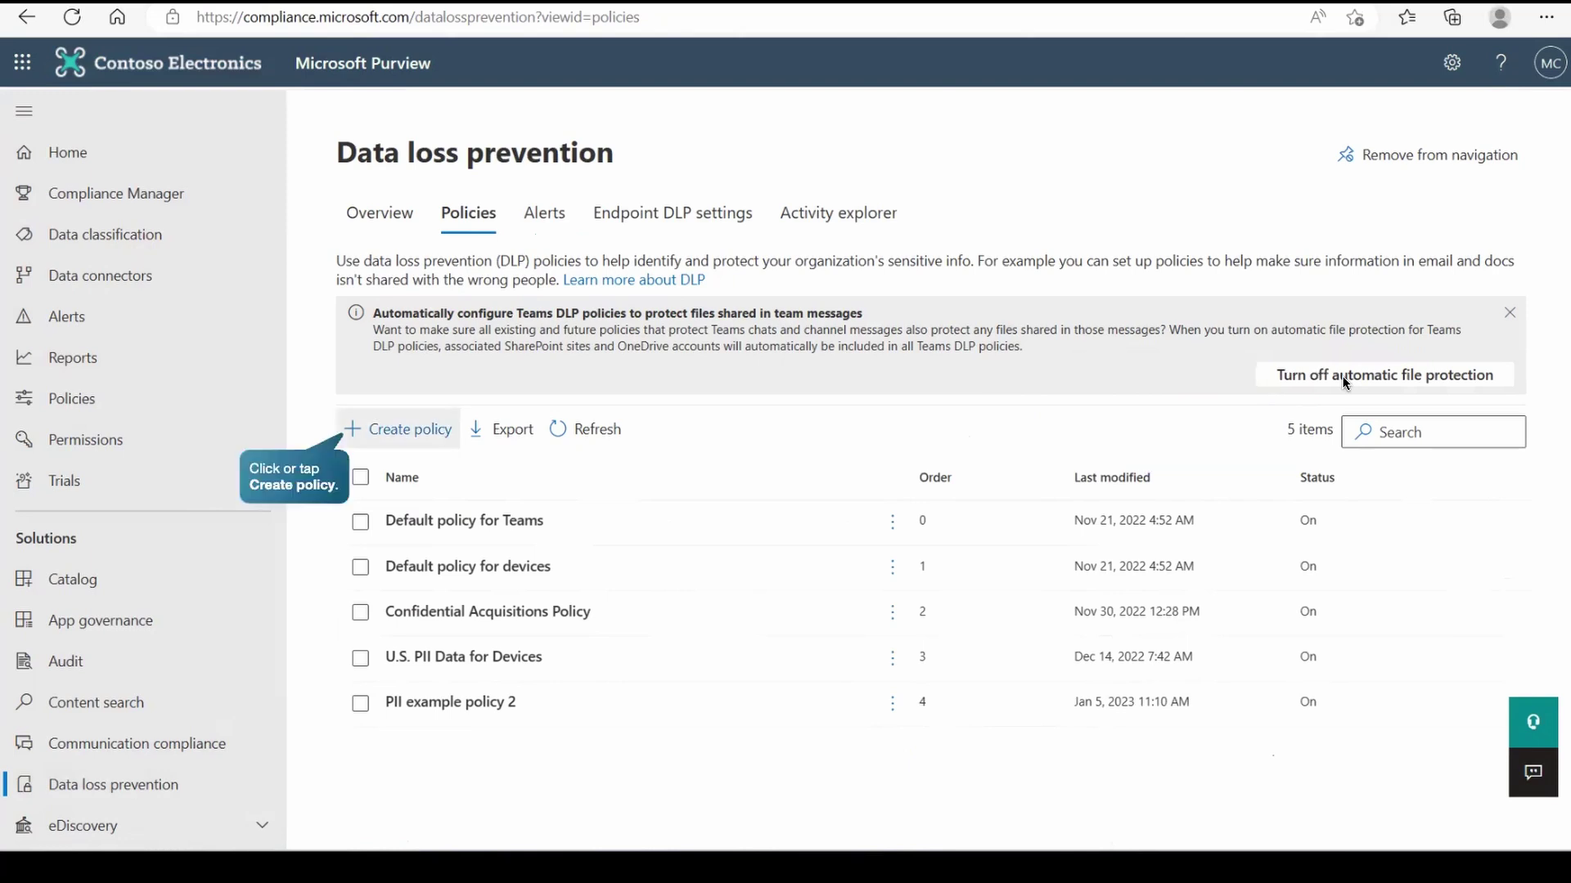
# - Start a new DLP policy from the Custom policy template named 'Custom Teams policy'
pyautogui.click(398, 442)
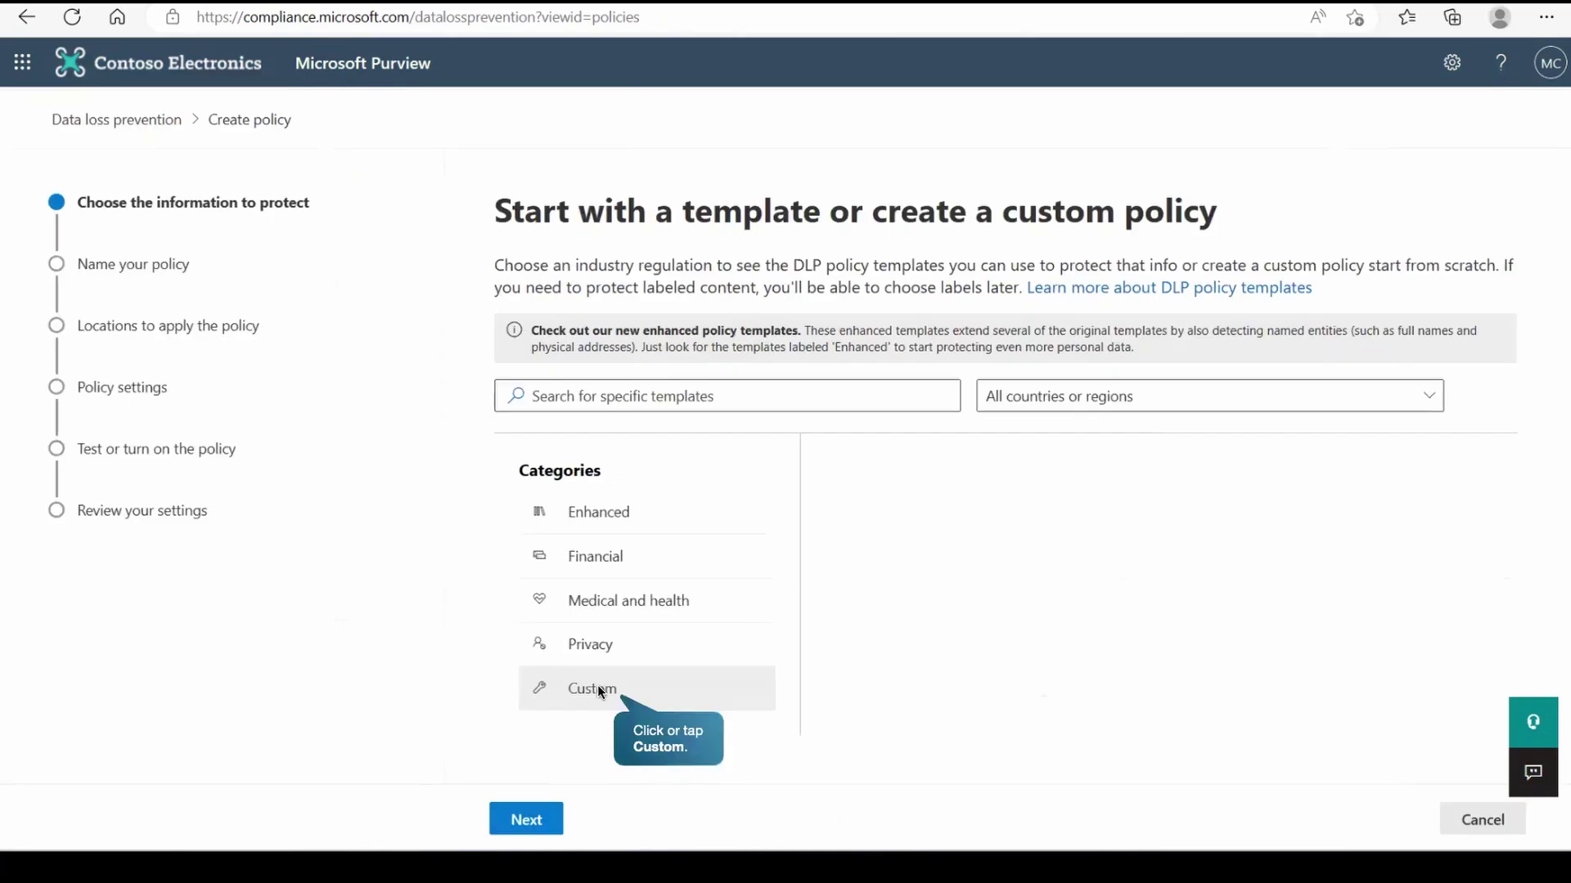
pyautogui.click(601, 692)
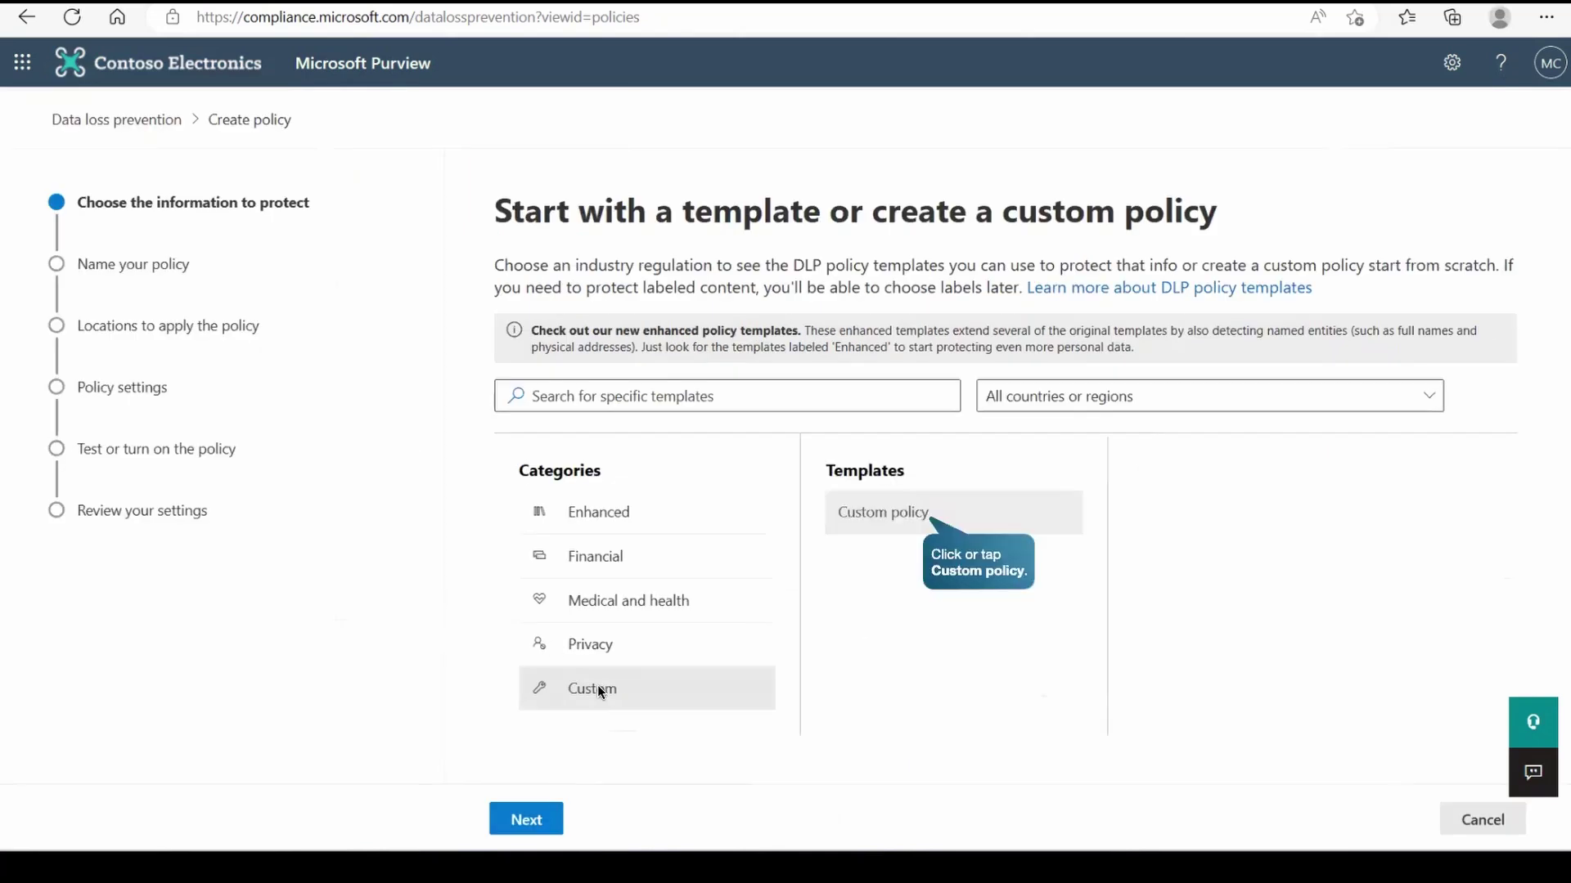
pyautogui.click(867, 509)
pyautogui.click(517, 821)
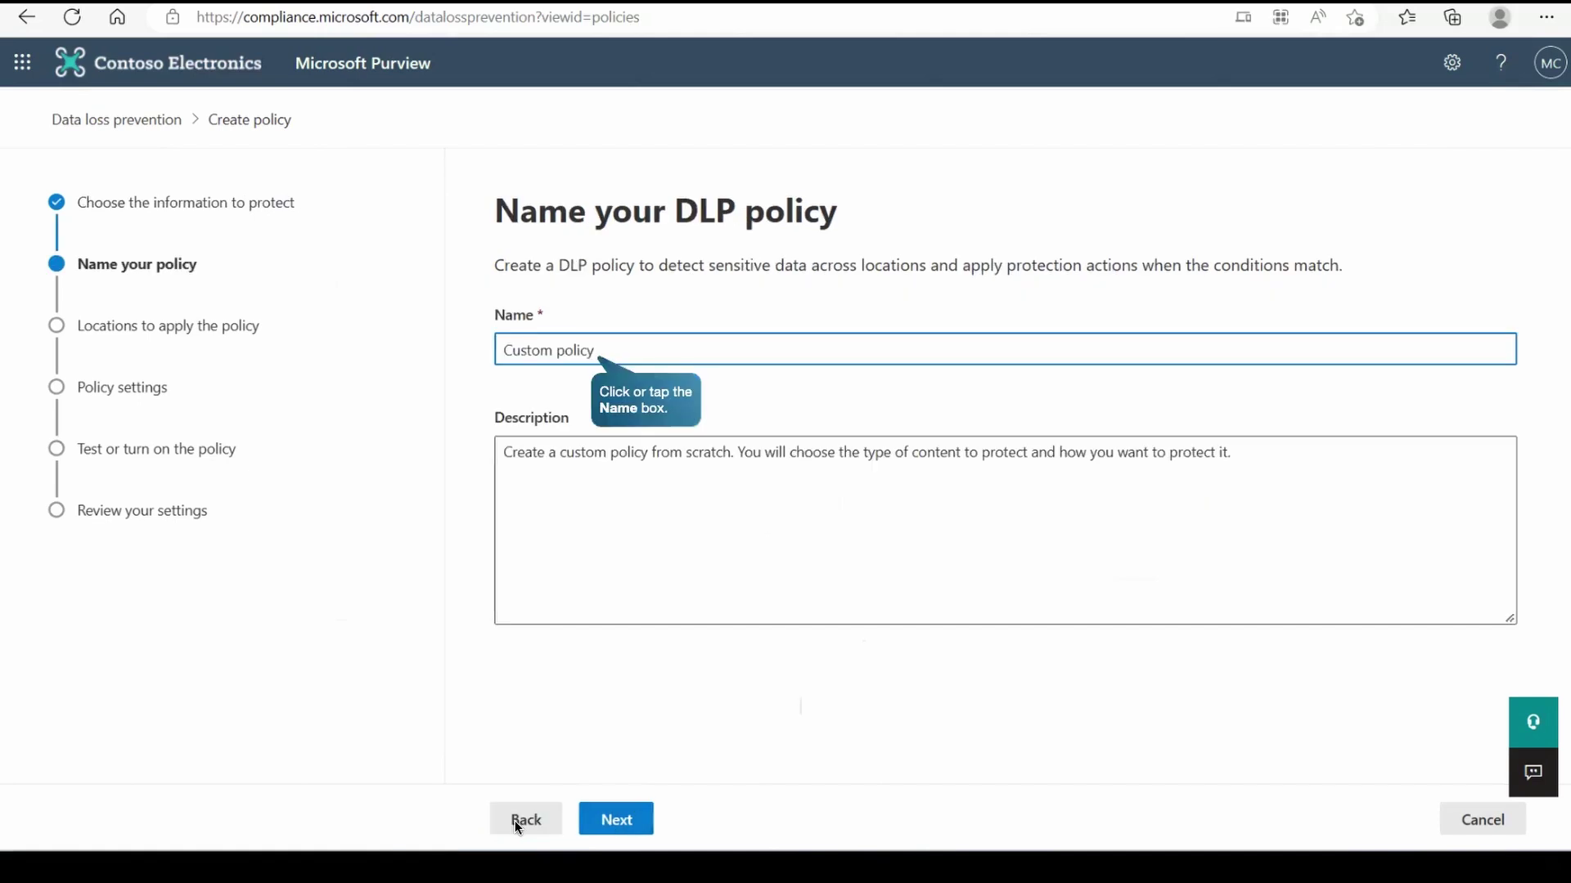
pyautogui.click(555, 343)
pyautogui.write('Custom Teams policy')
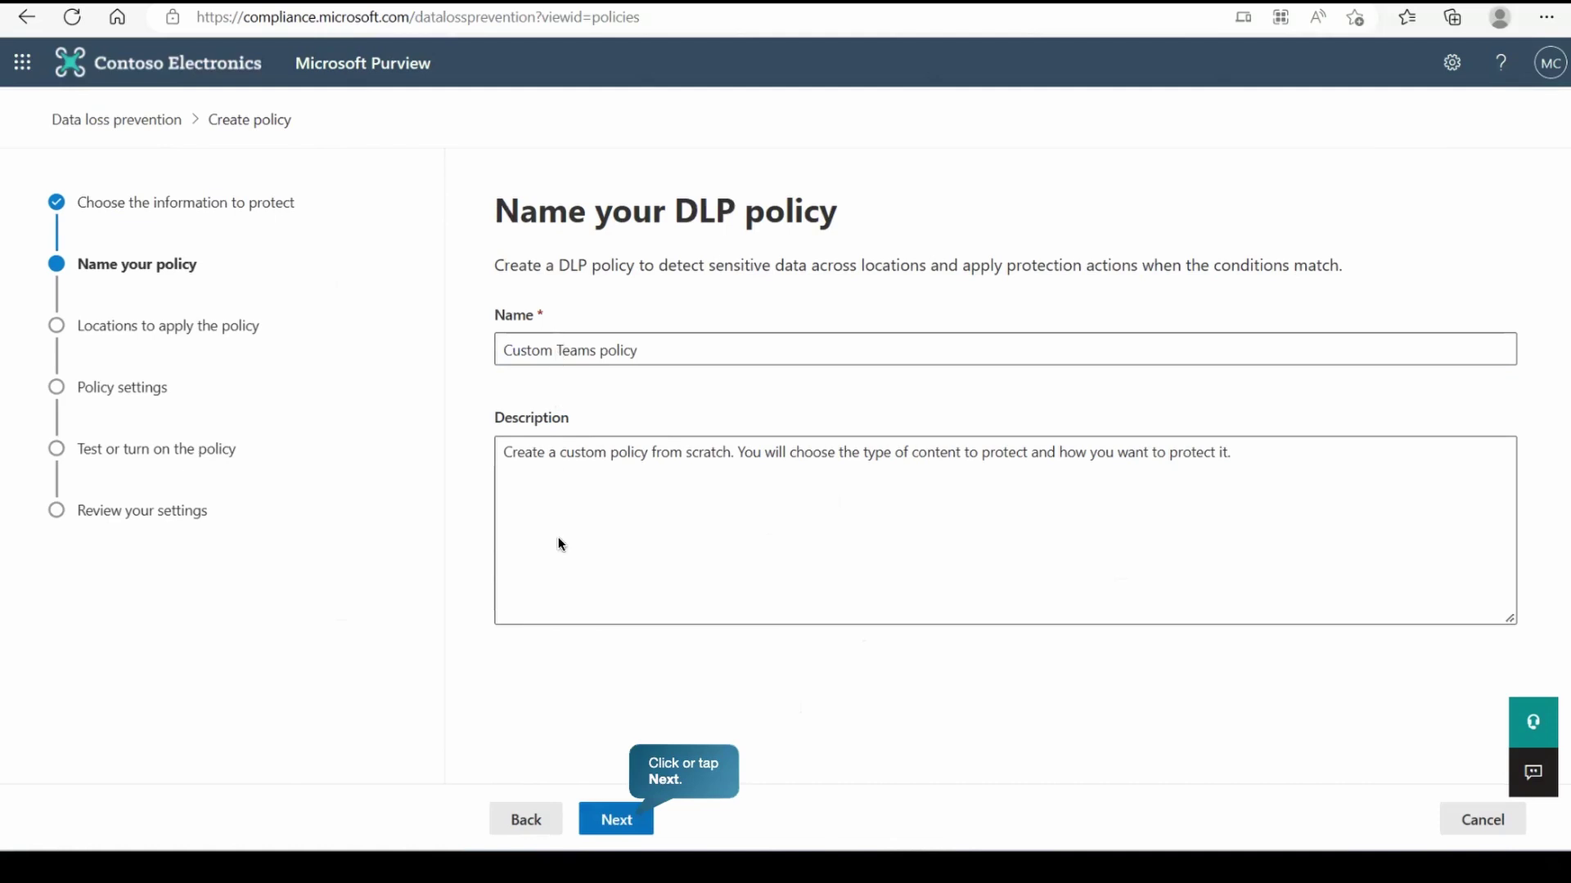
pyautogui.click(613, 820)
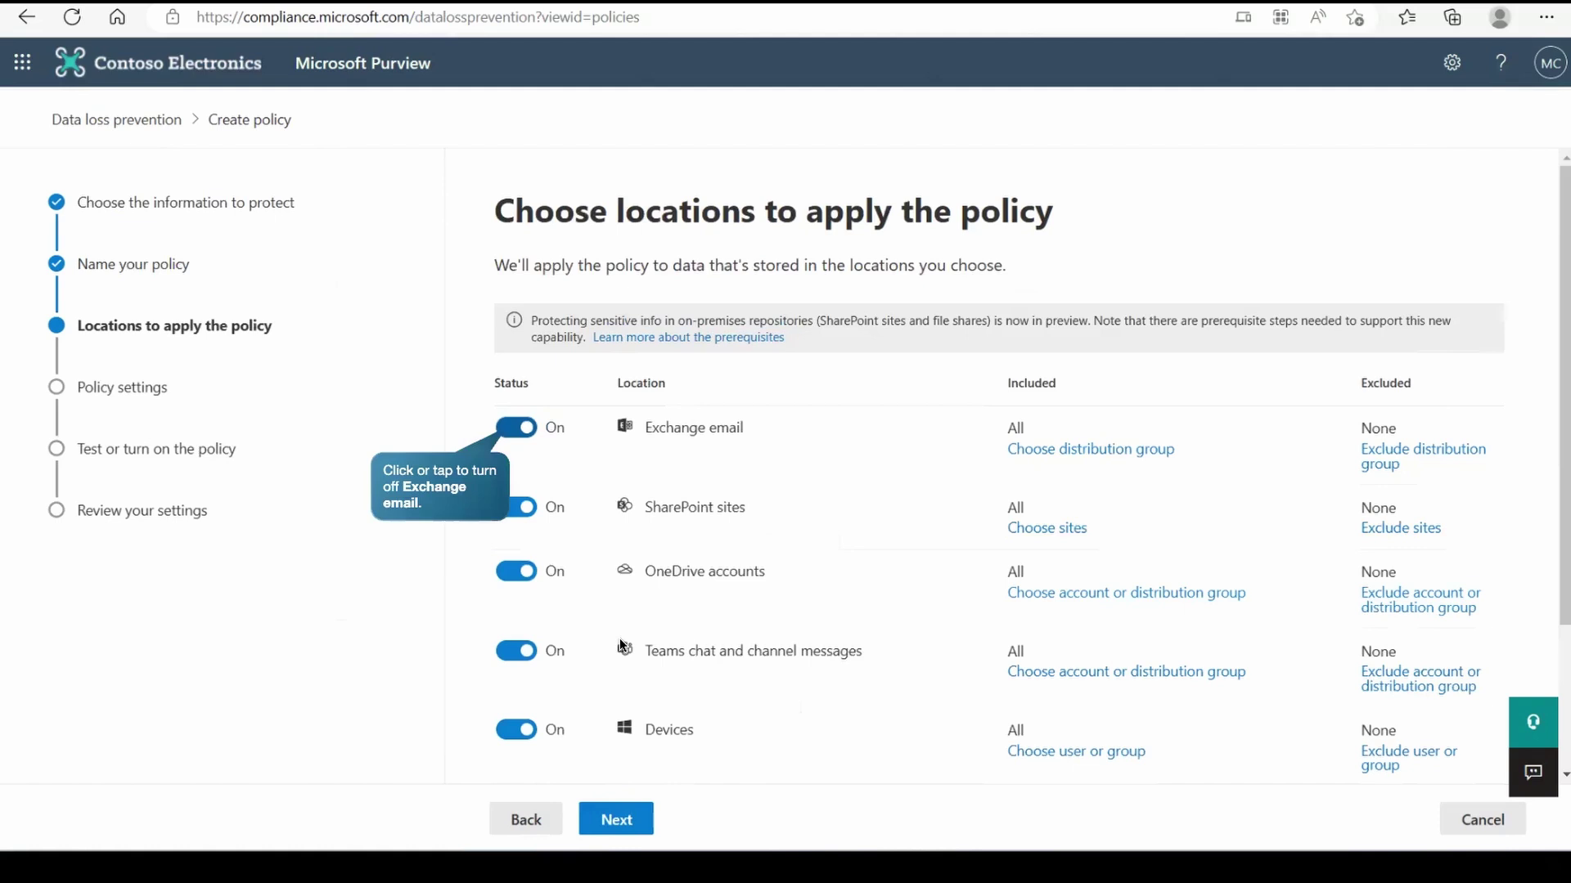
# - Turn off Exchange, SharePoint, OneDrive, Devices, Defender for Cloud Apps and On-premises locations, keeping only Teams
pyautogui.click(518, 426)
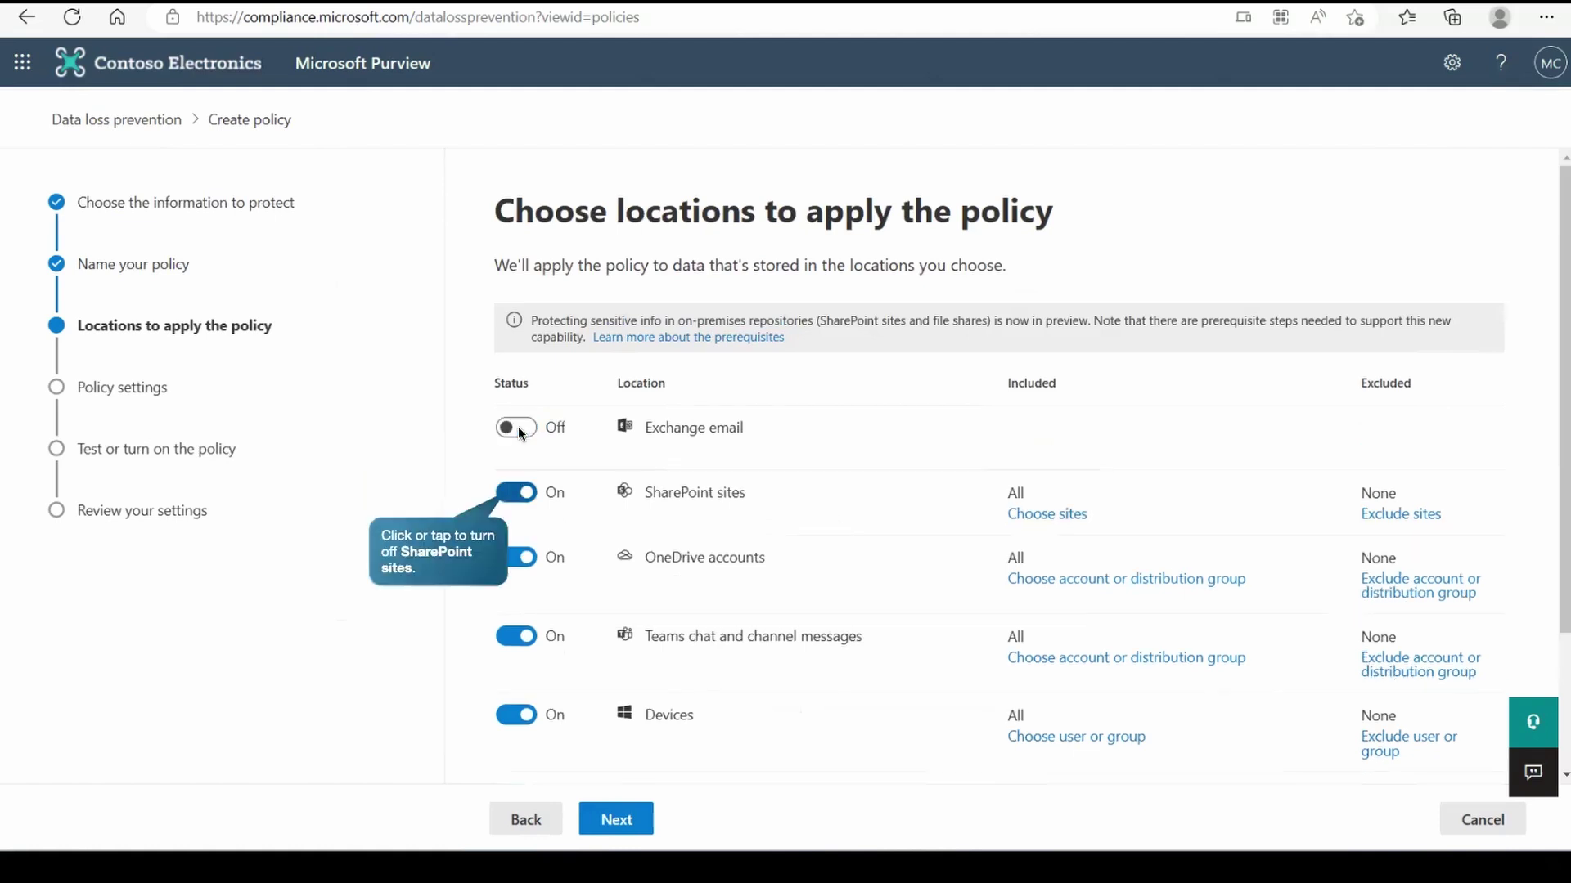
pyautogui.click(513, 492)
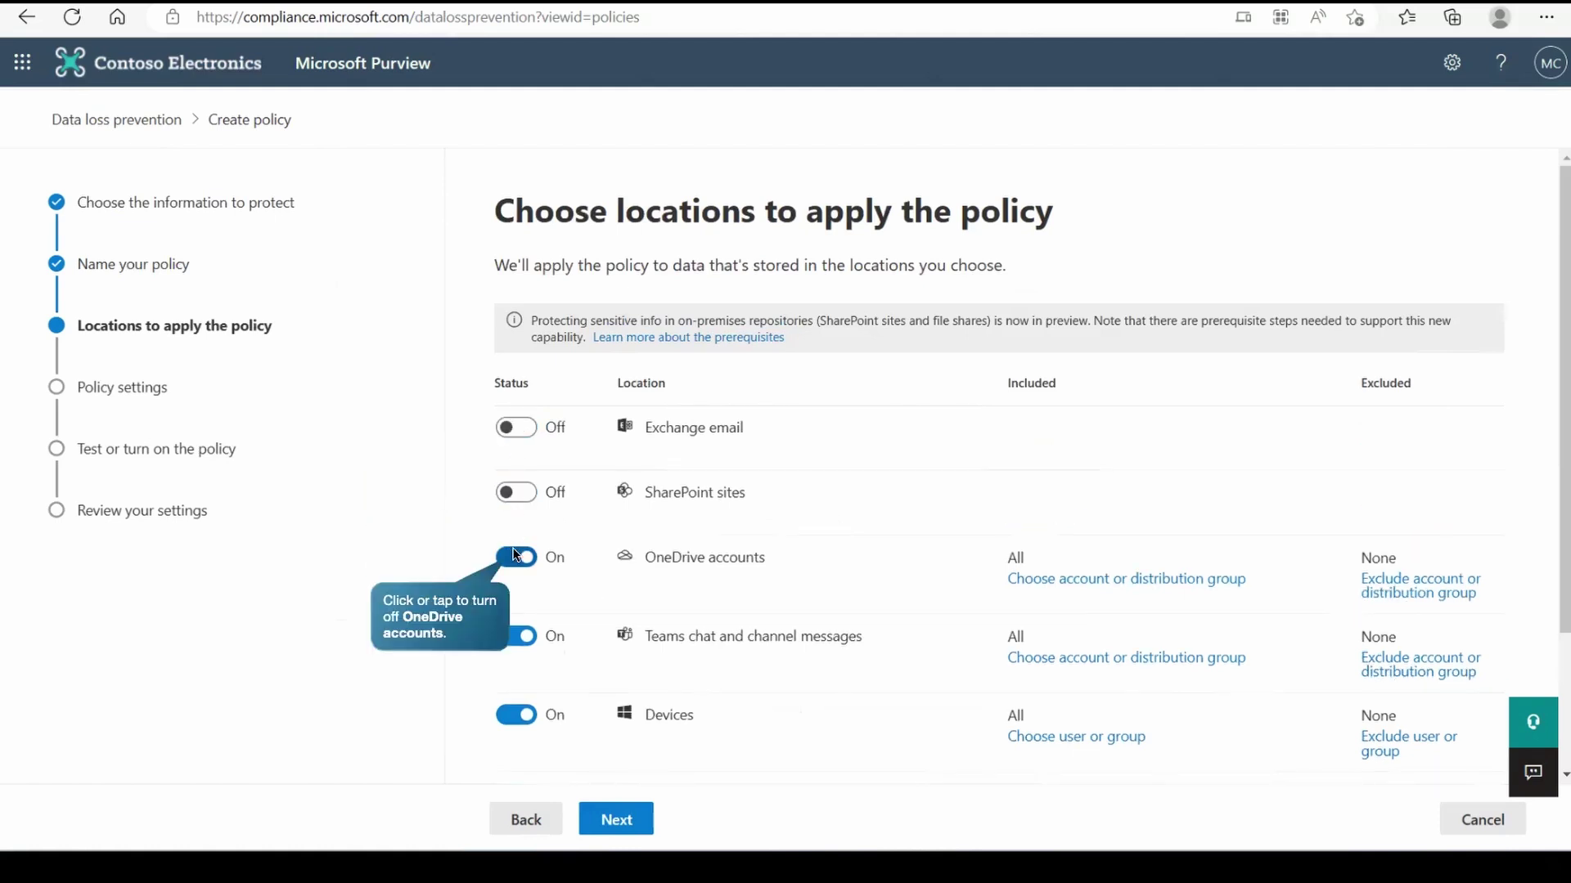
pyautogui.click(513, 556)
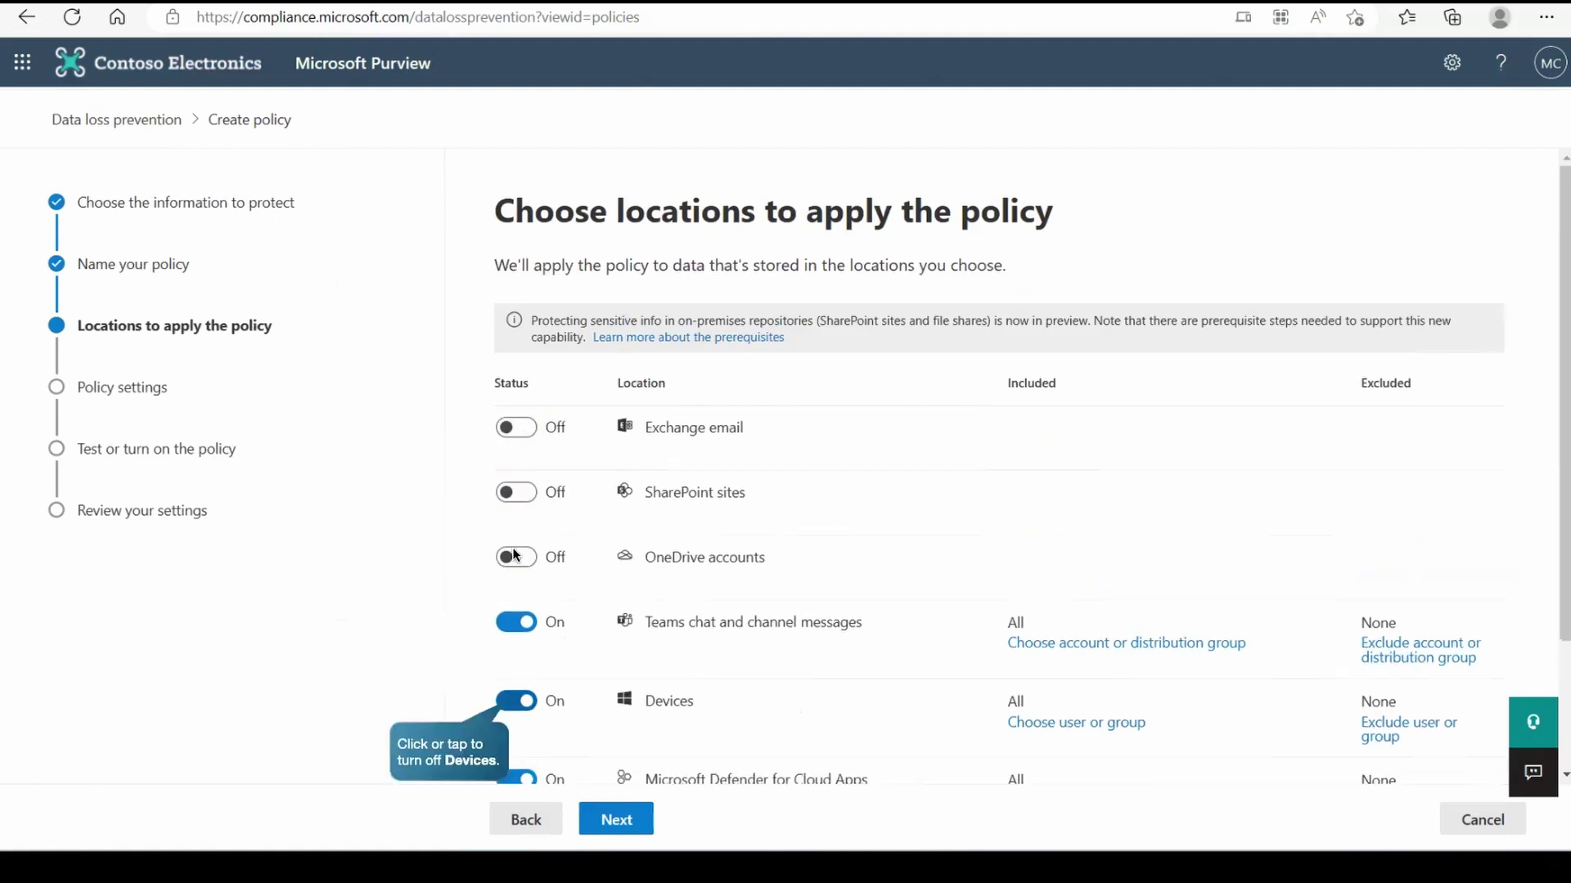
pyautogui.click(510, 711)
pyautogui.click(514, 765)
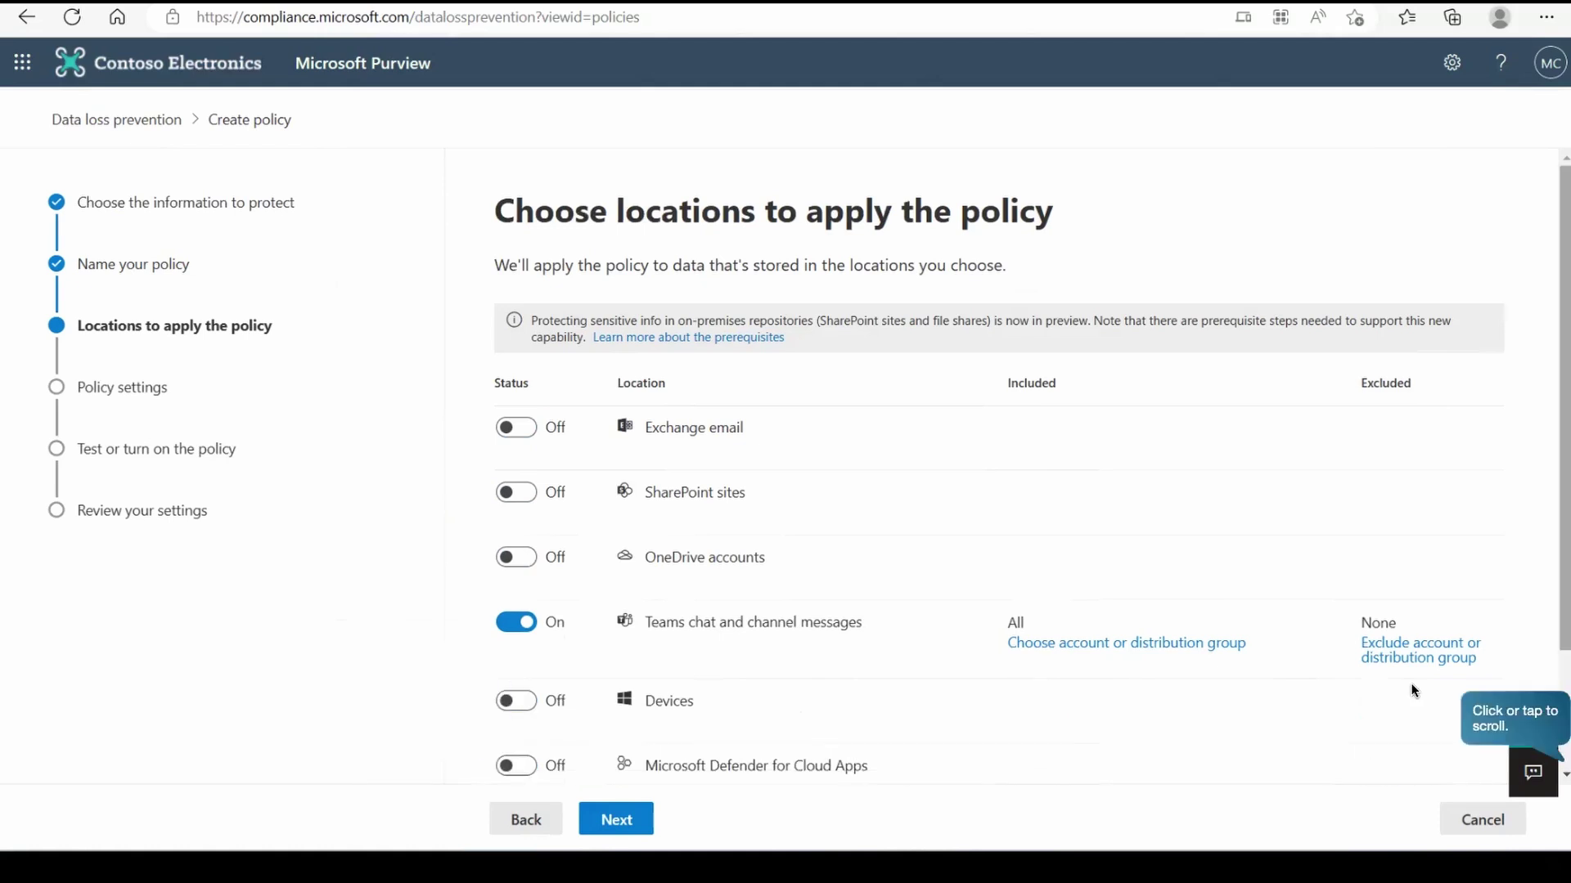
pyautogui.click(1497, 718)
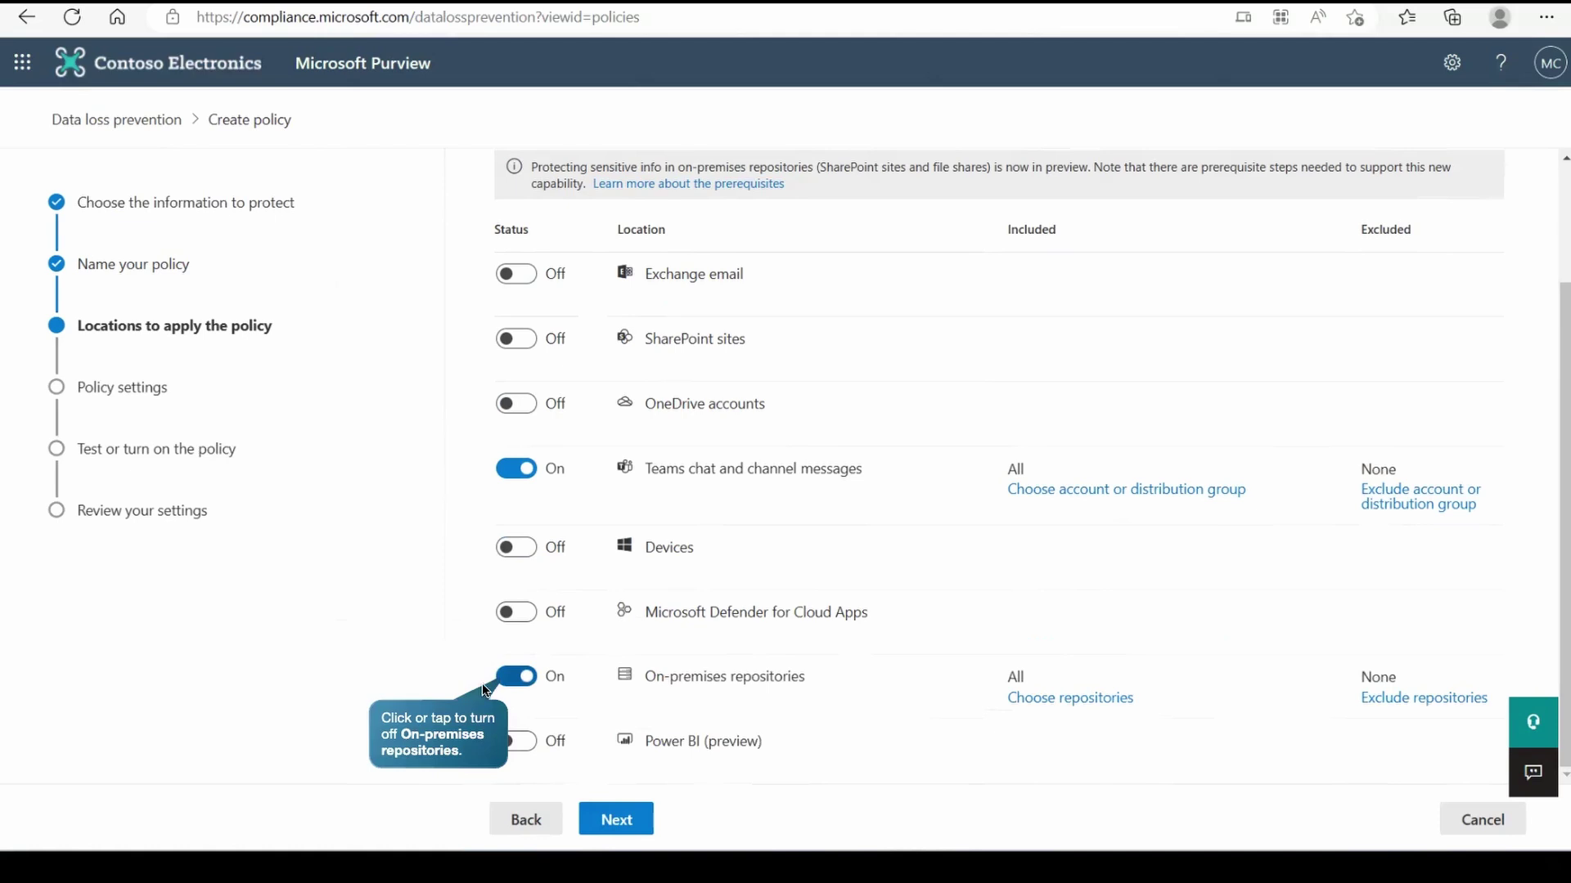
pyautogui.click(482, 683)
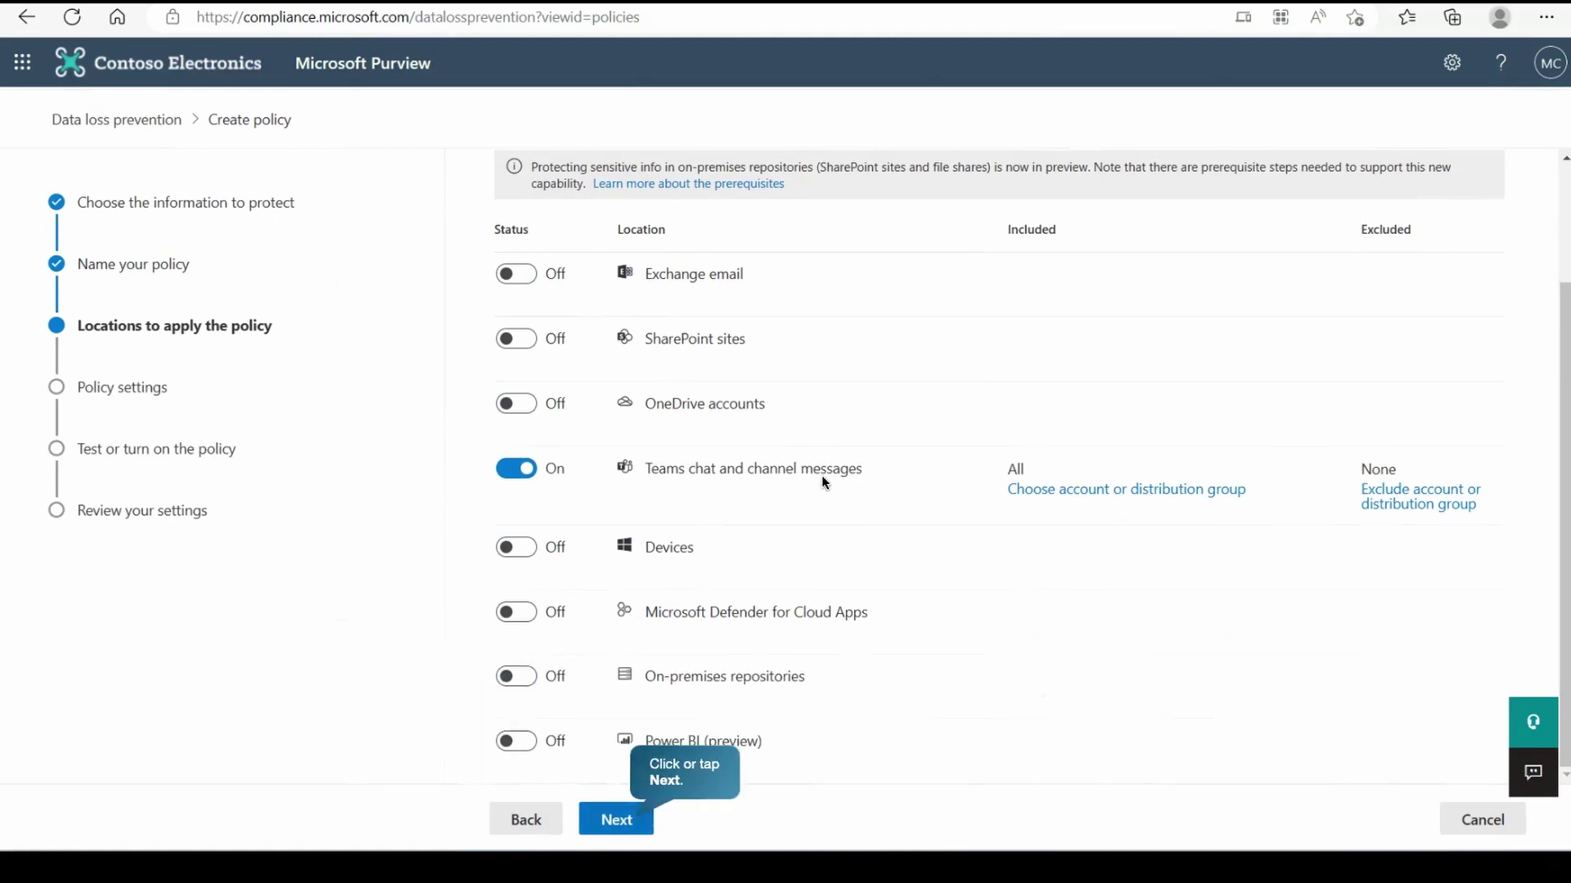
pyautogui.click(635, 818)
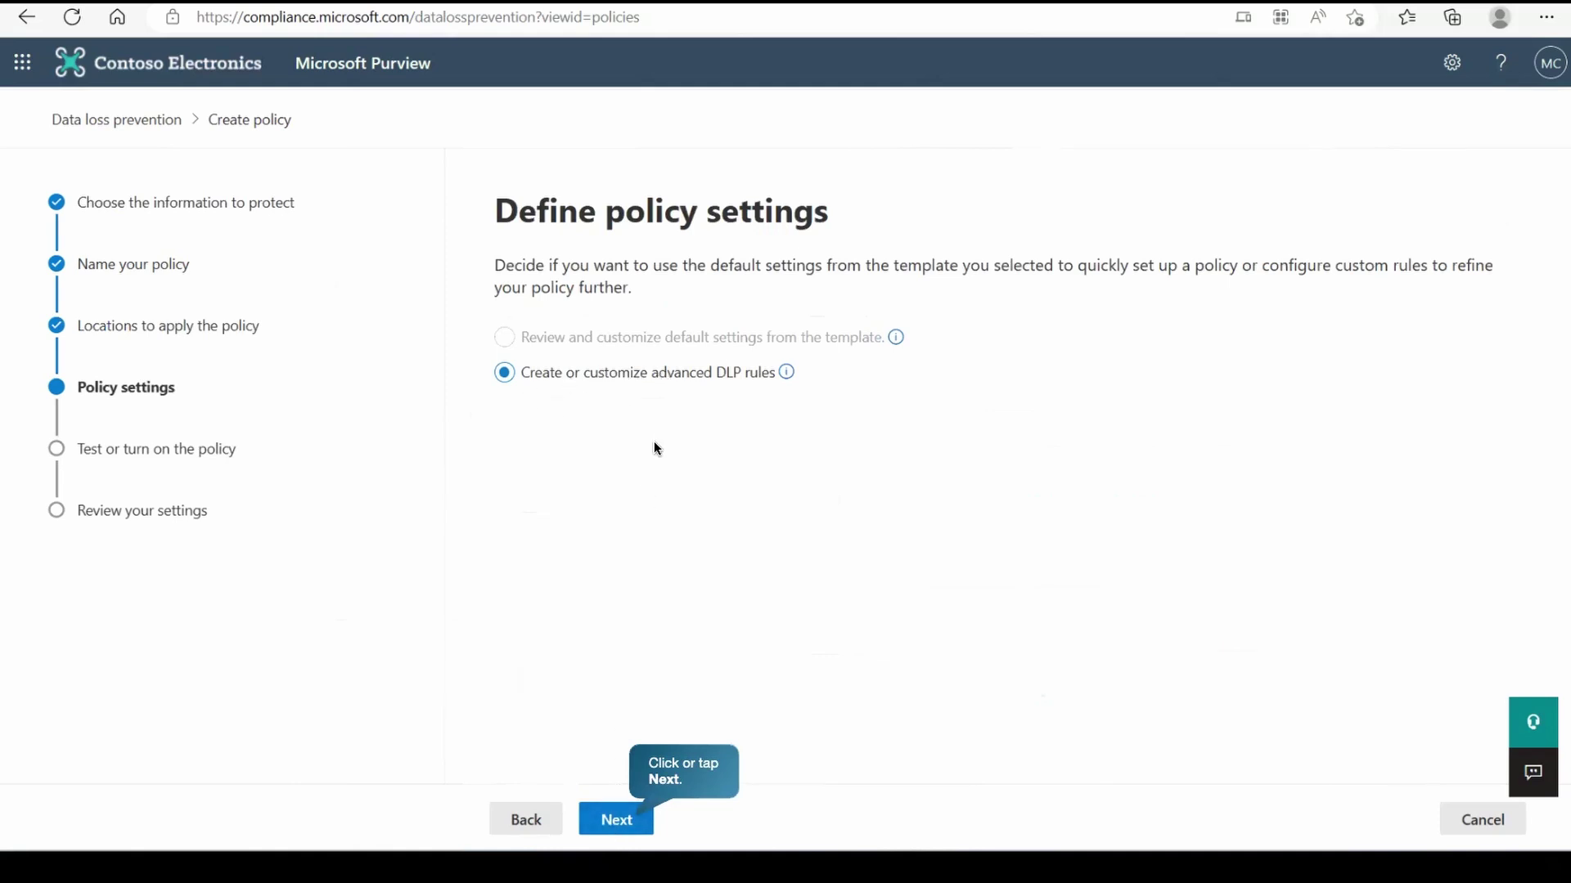
# - Create a new rule named 'Custom Teams rule' under advanced DLP rules
pyautogui.click(616, 820)
pyautogui.click(566, 364)
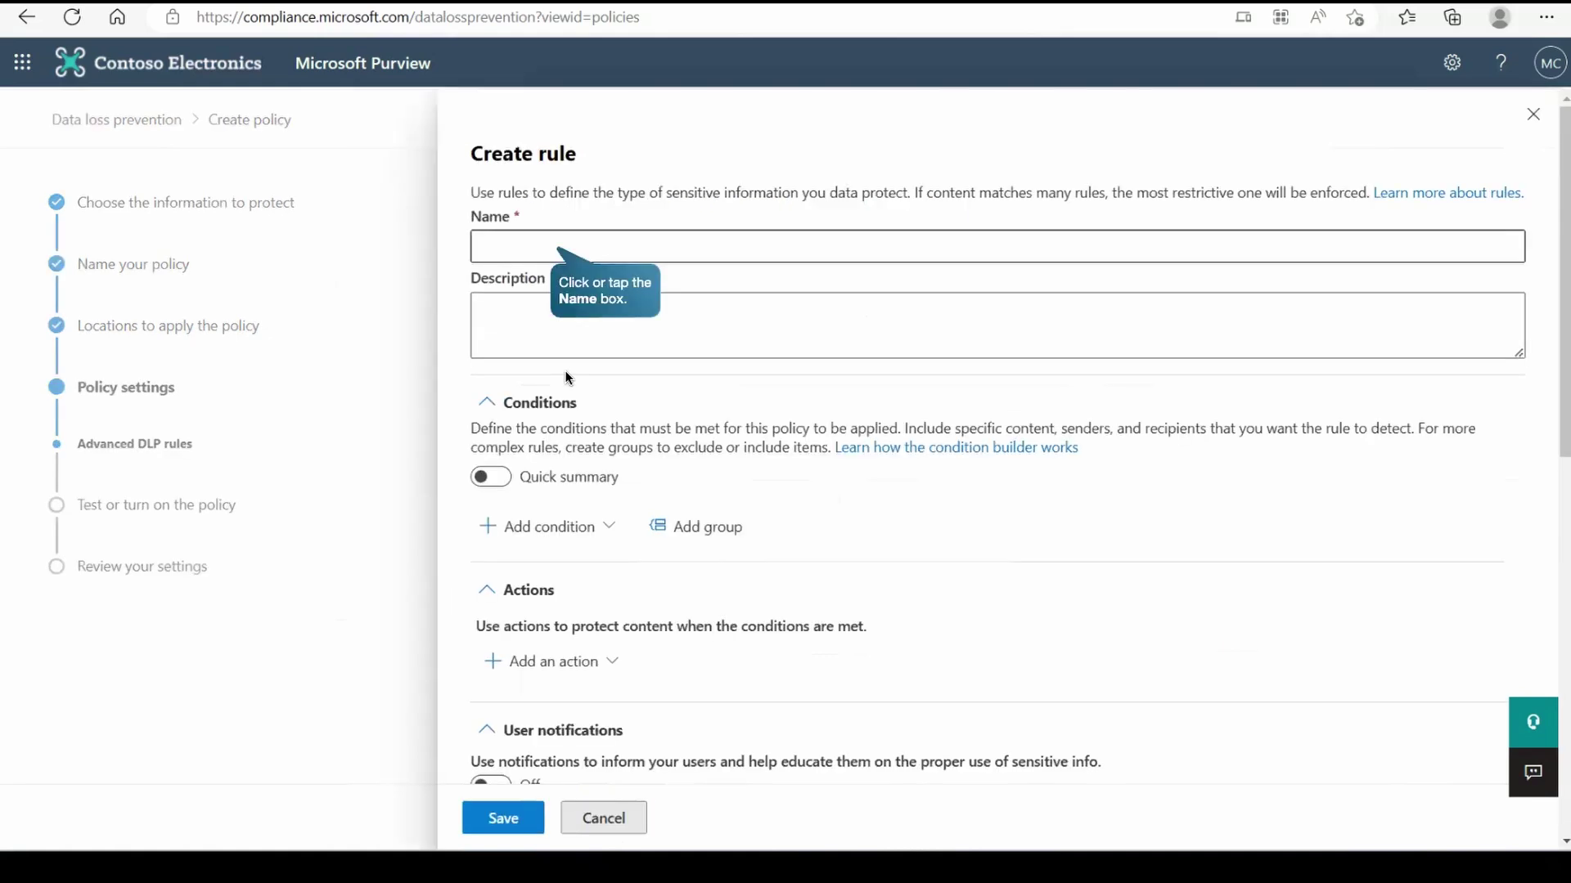
pyautogui.click(523, 249)
pyautogui.write('Custom Teams rule')
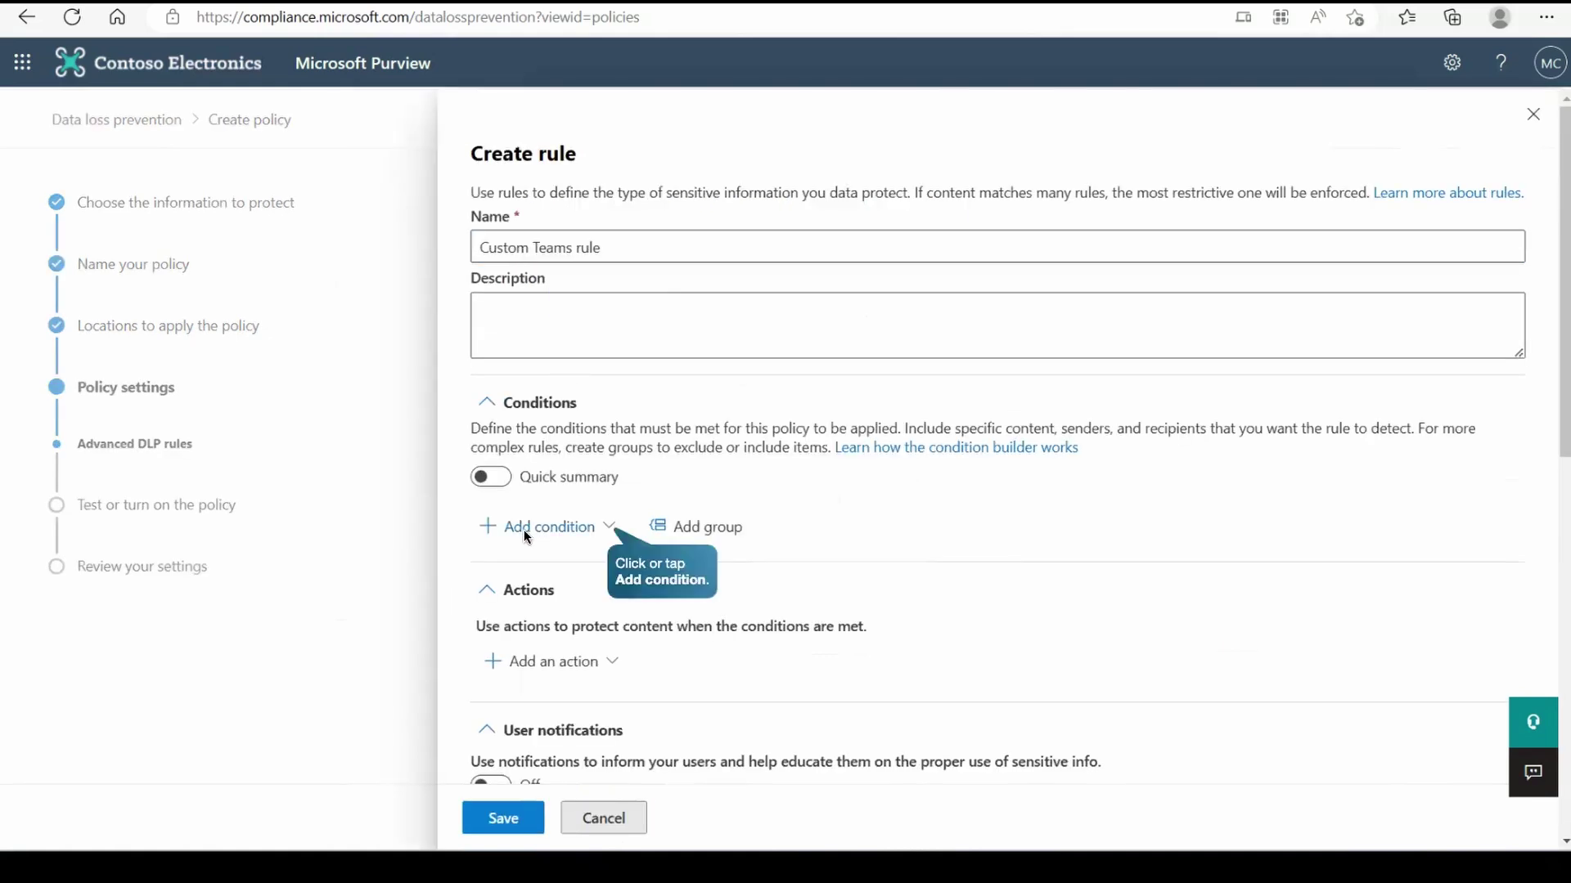
# - Add a Content contains condition detecting the Credit Card Number sensitive info type
pyautogui.click(577, 529)
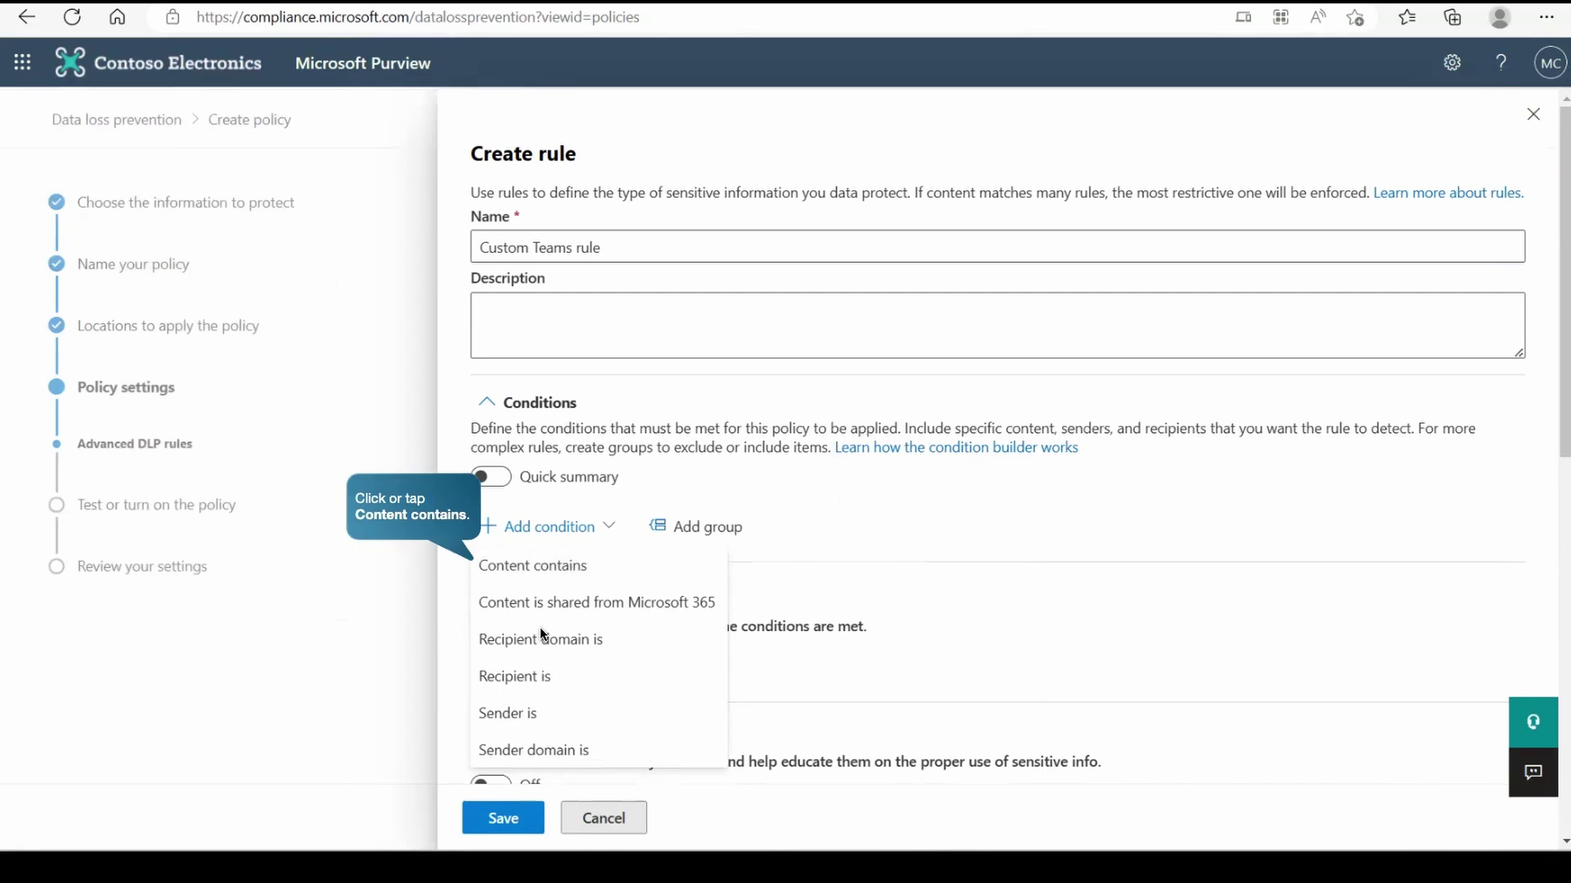
pyautogui.click(538, 575)
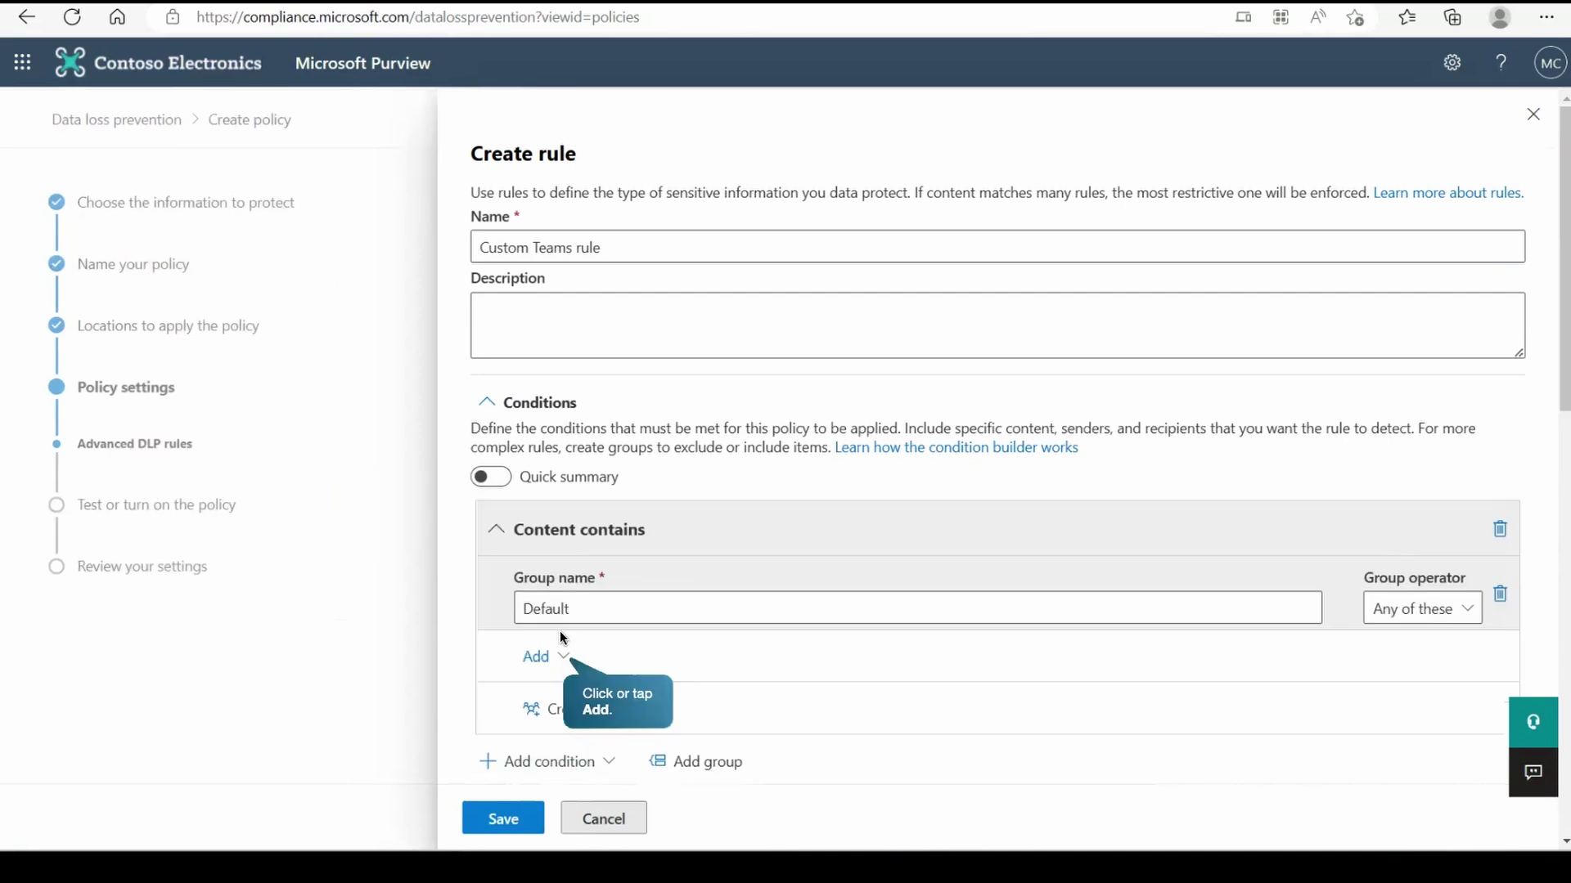
pyautogui.click(562, 656)
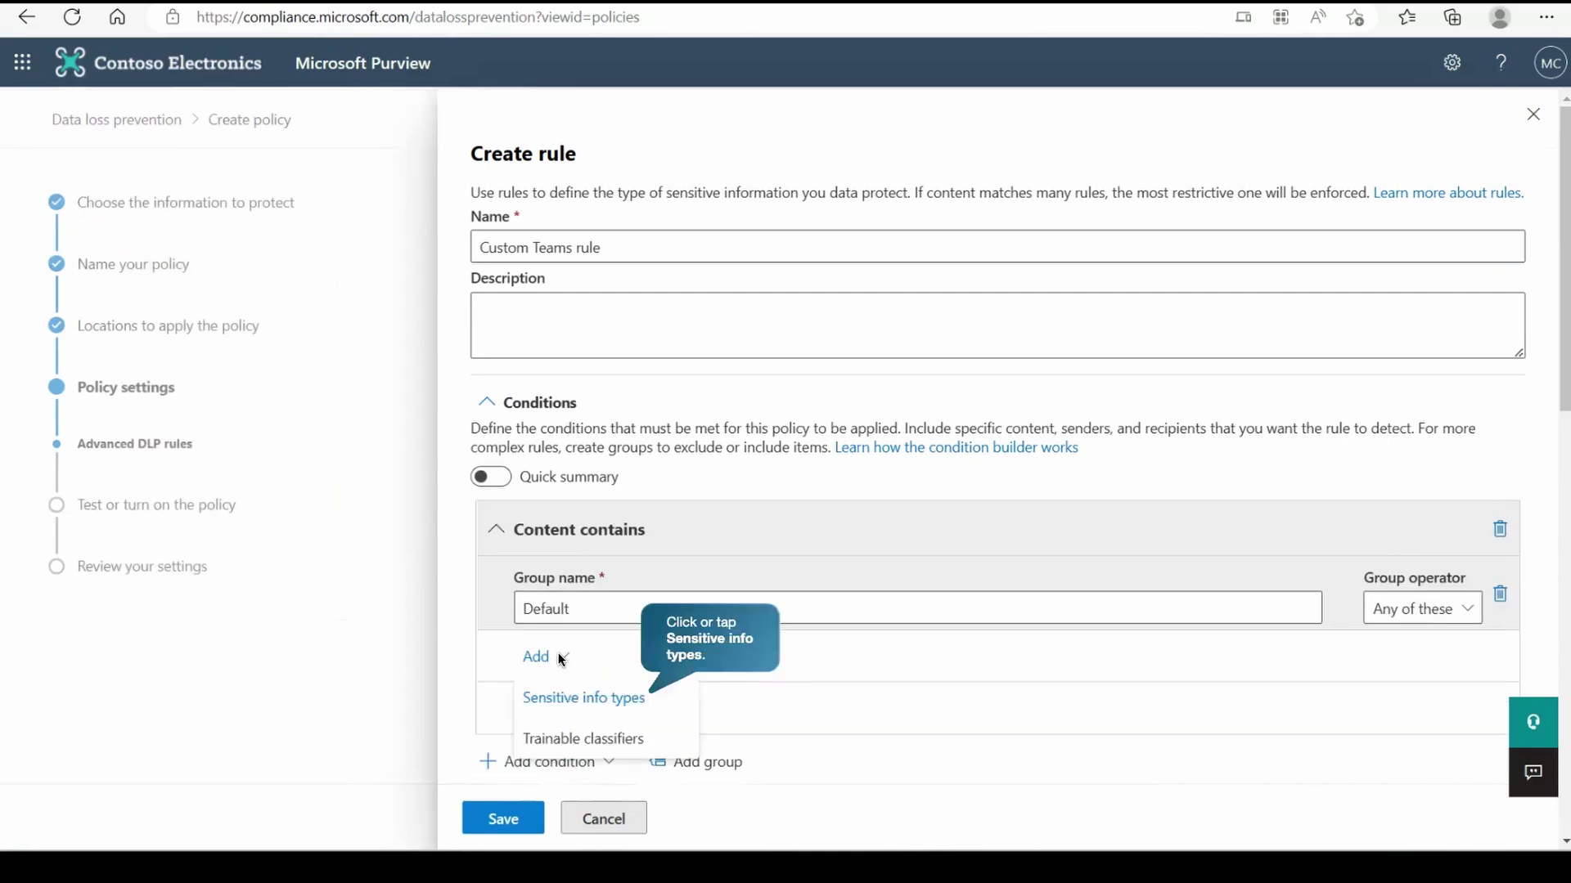
pyautogui.click(564, 702)
pyautogui.click(1121, 246)
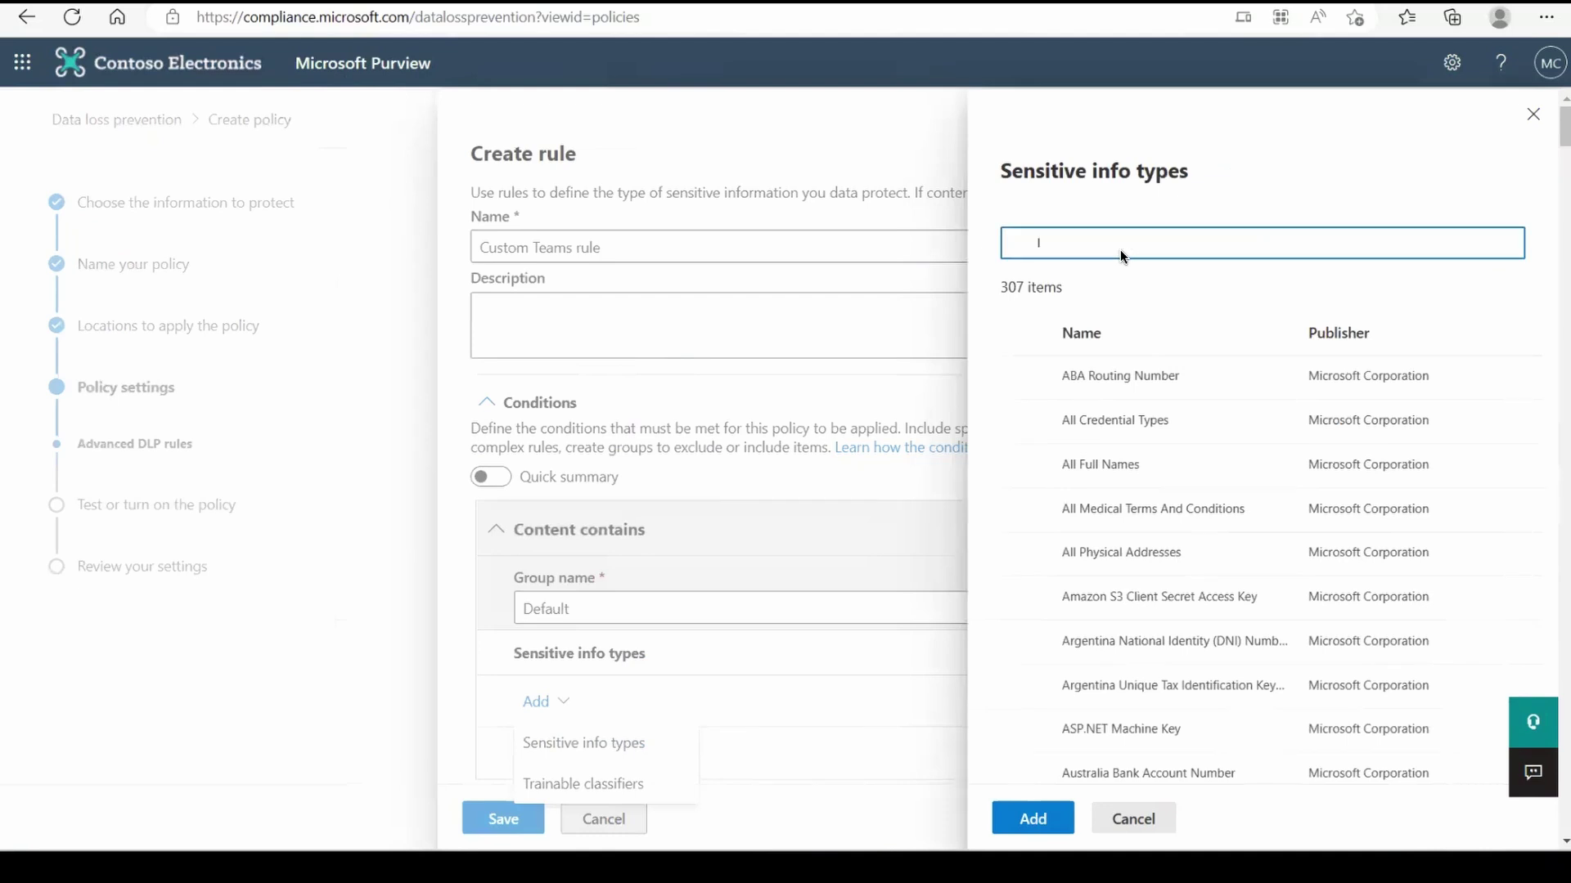
pyautogui.write('credit card number')
pyautogui.click(1022, 378)
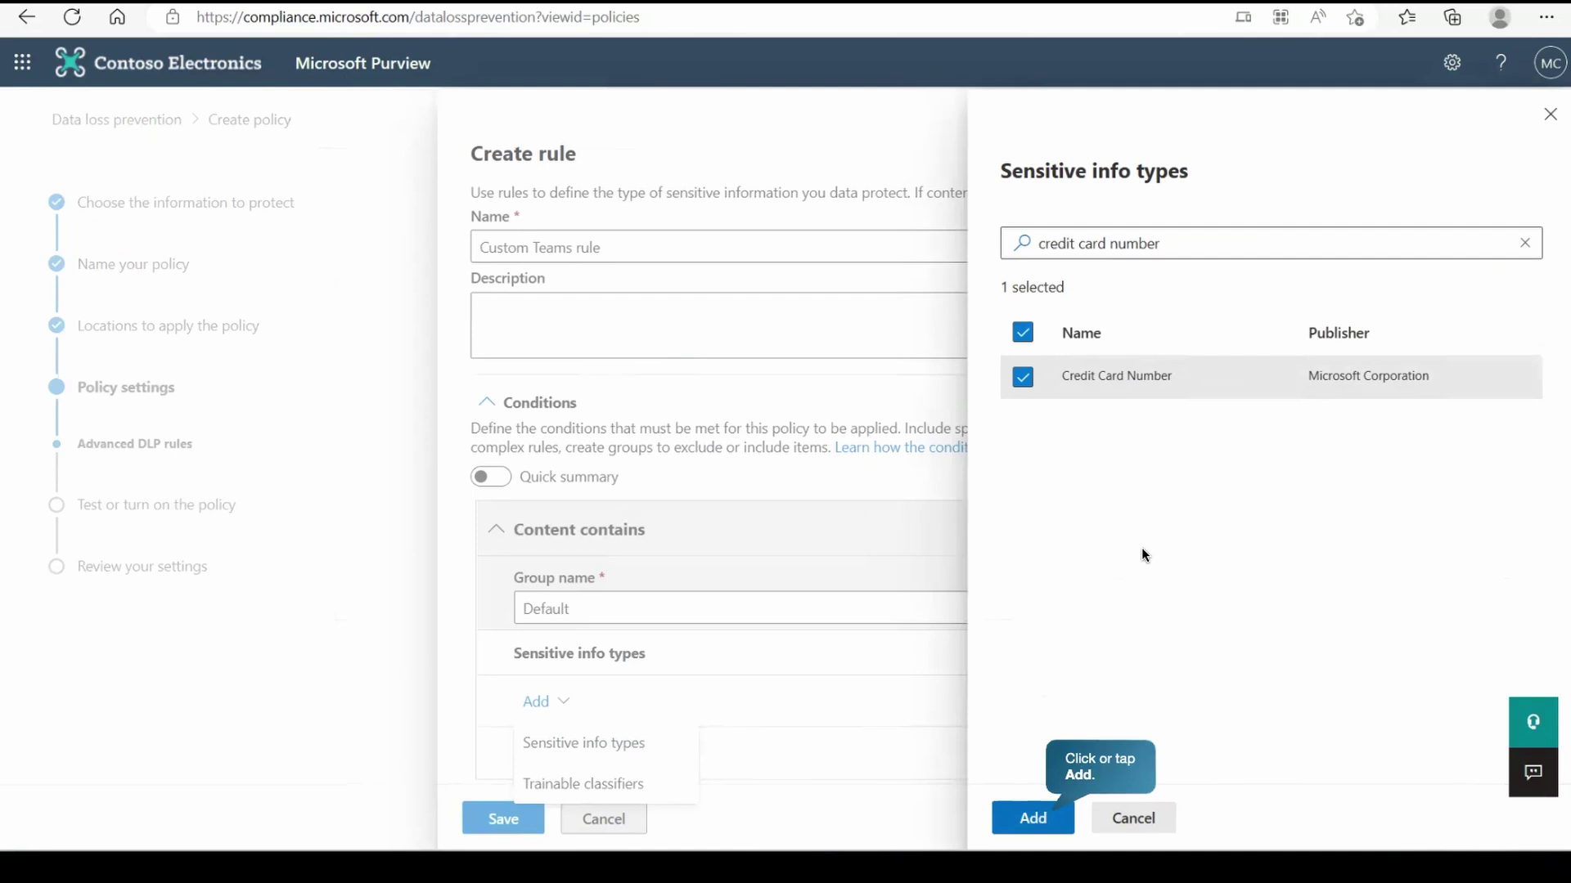
pyautogui.click(1049, 817)
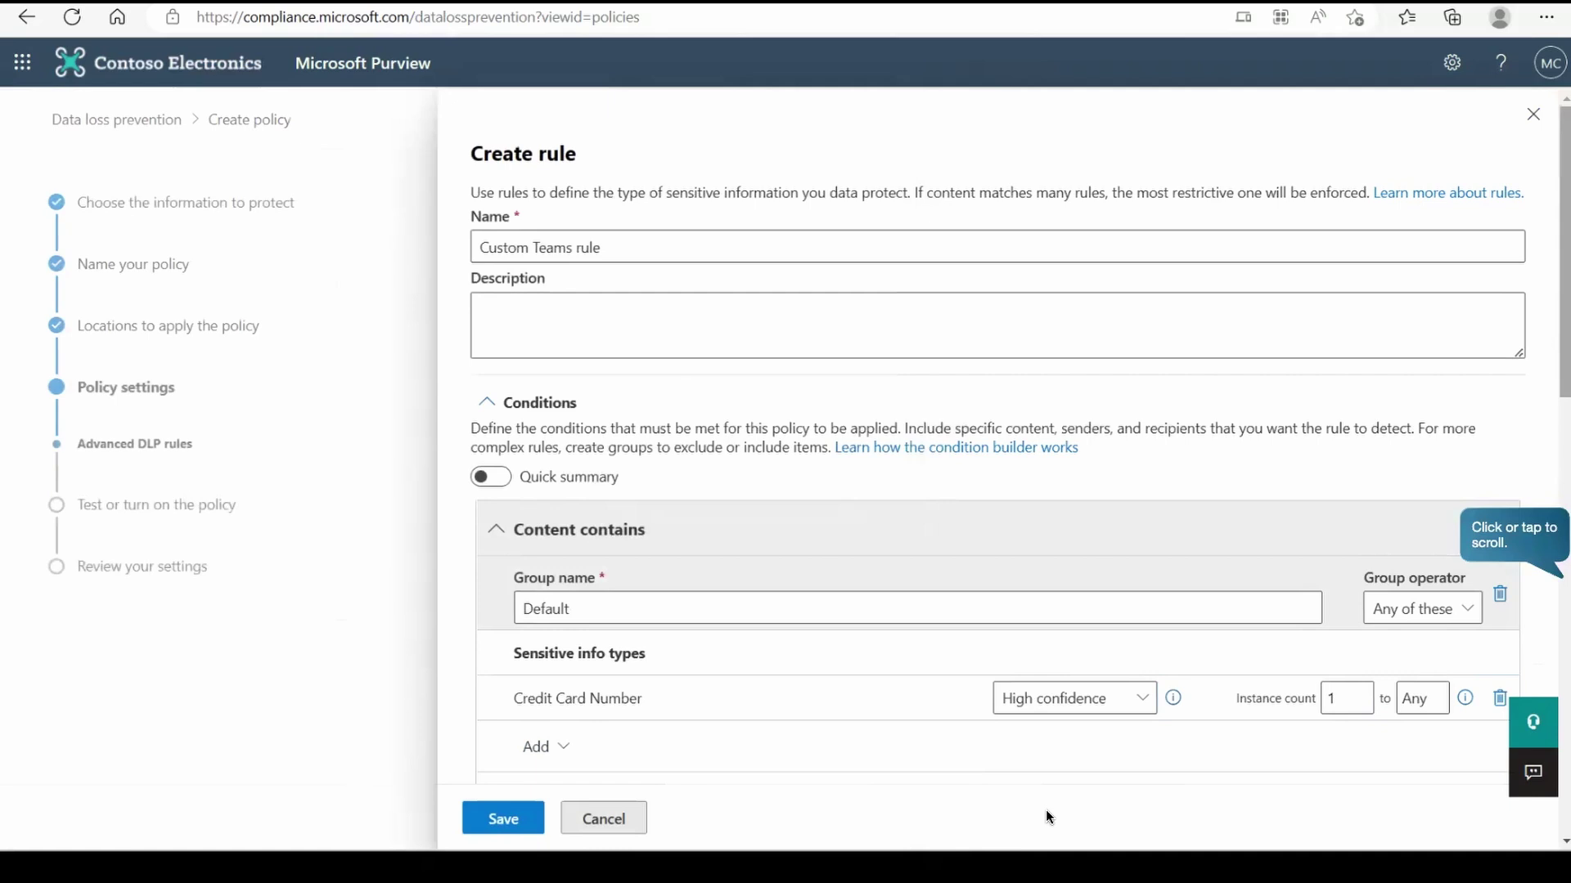
# - Add a restrict-access action blocking everyone, and turn on policy-tip user notifications
pyautogui.click(1549, 578)
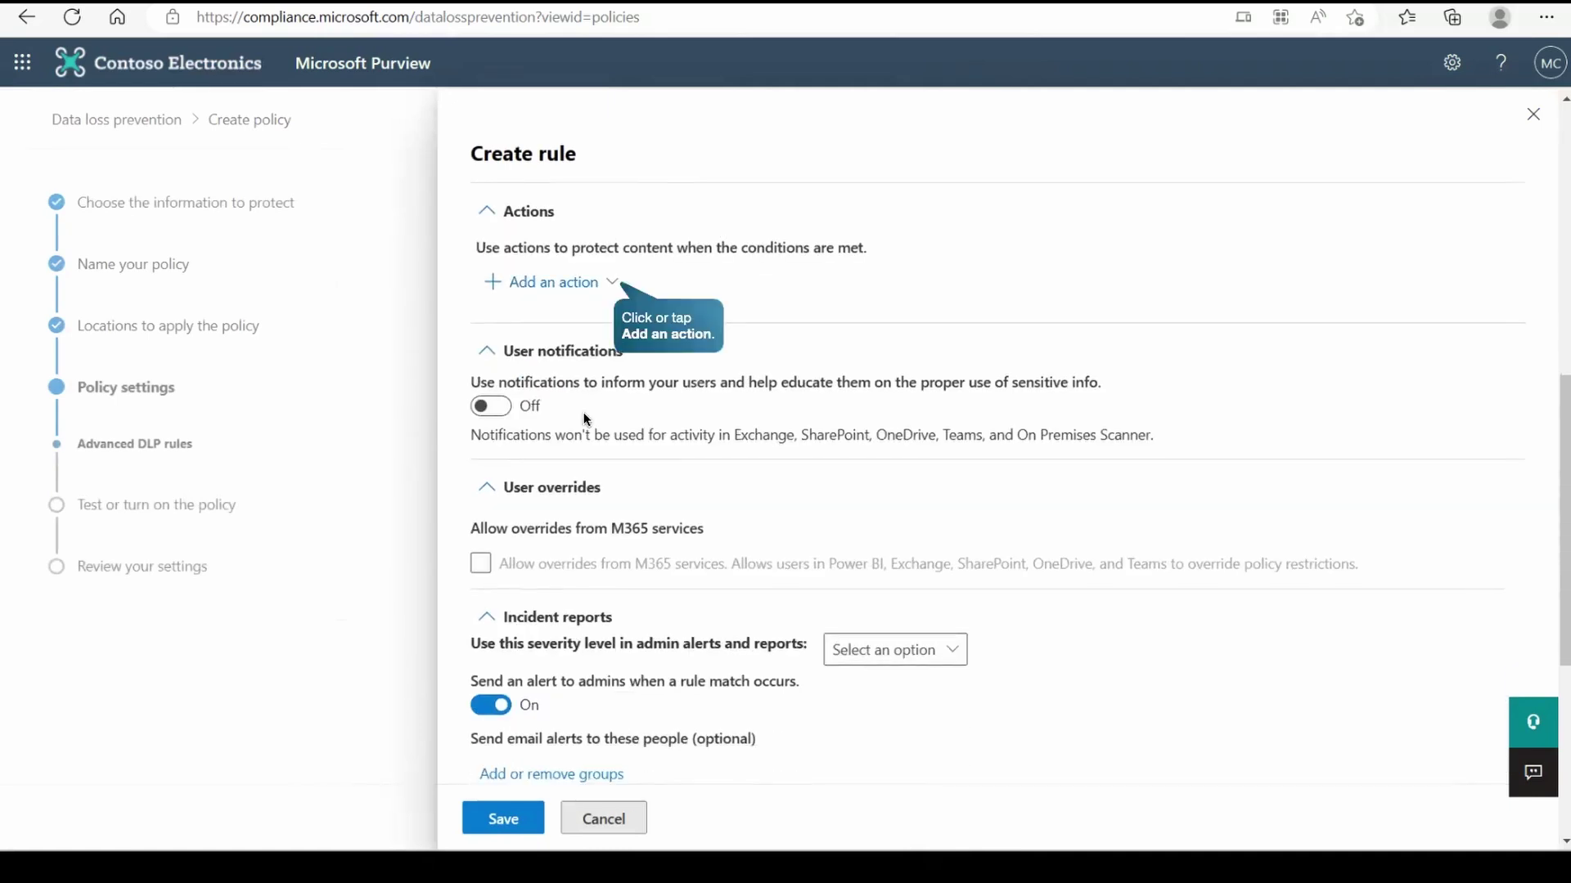
pyautogui.click(604, 288)
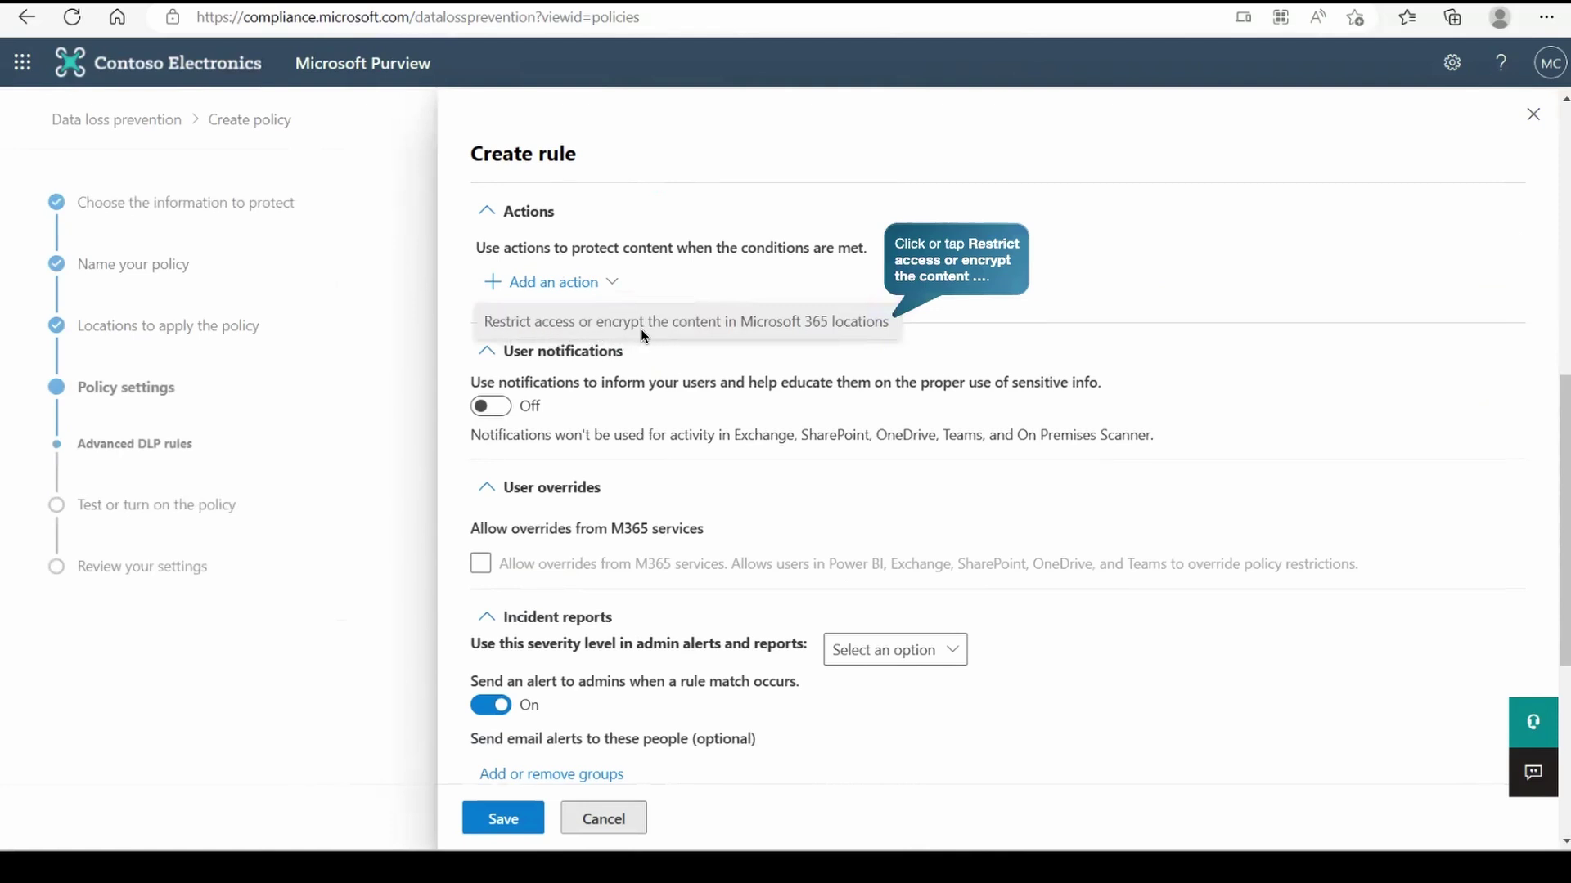
pyautogui.click(818, 327)
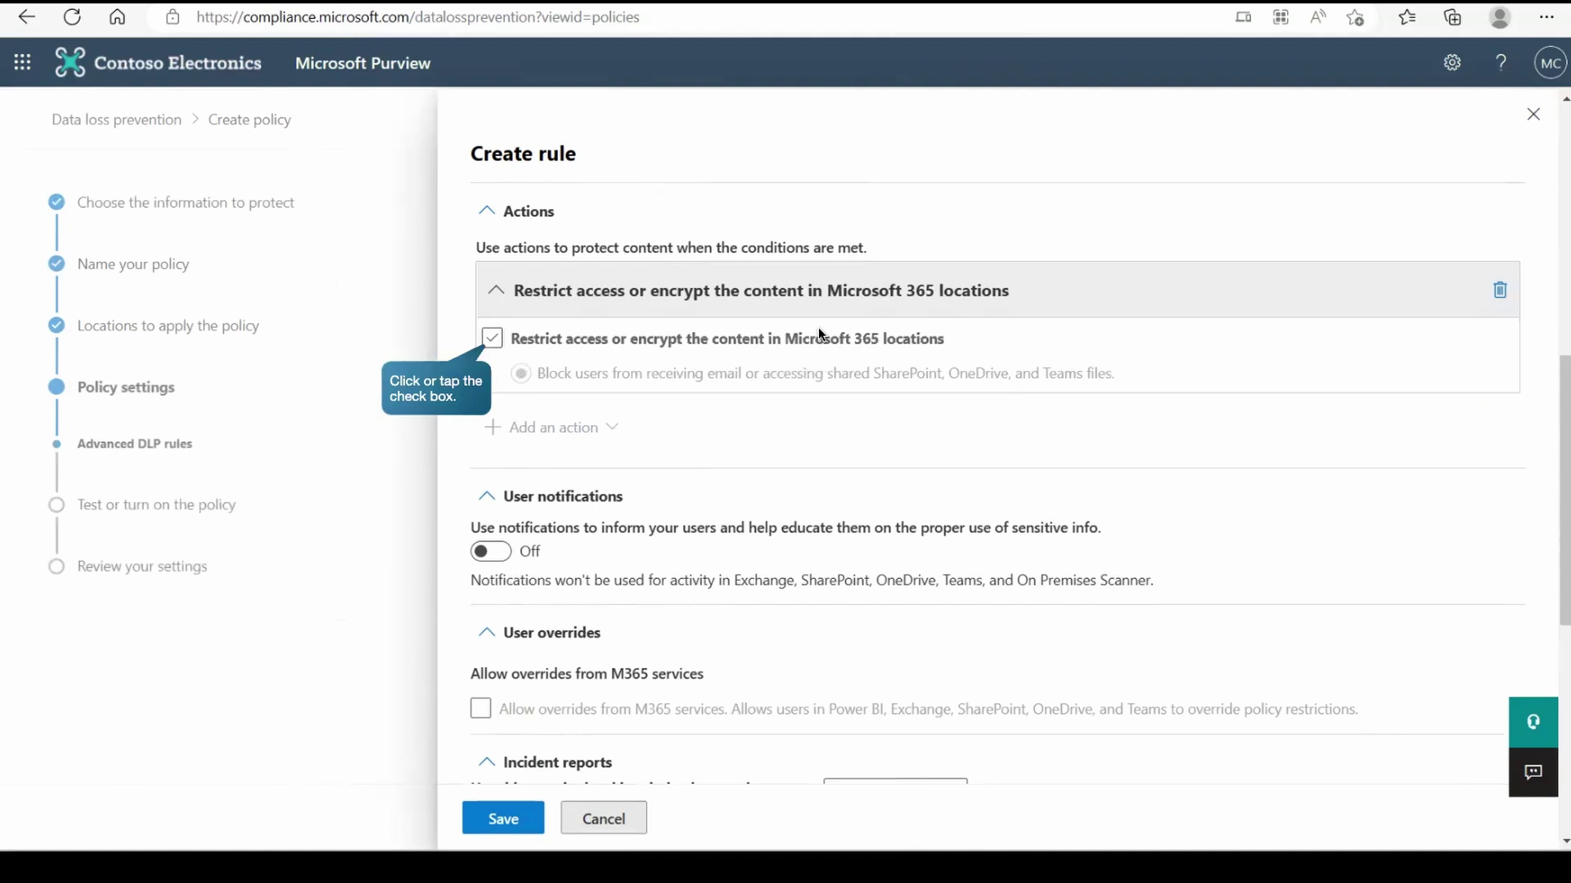
pyautogui.click(494, 342)
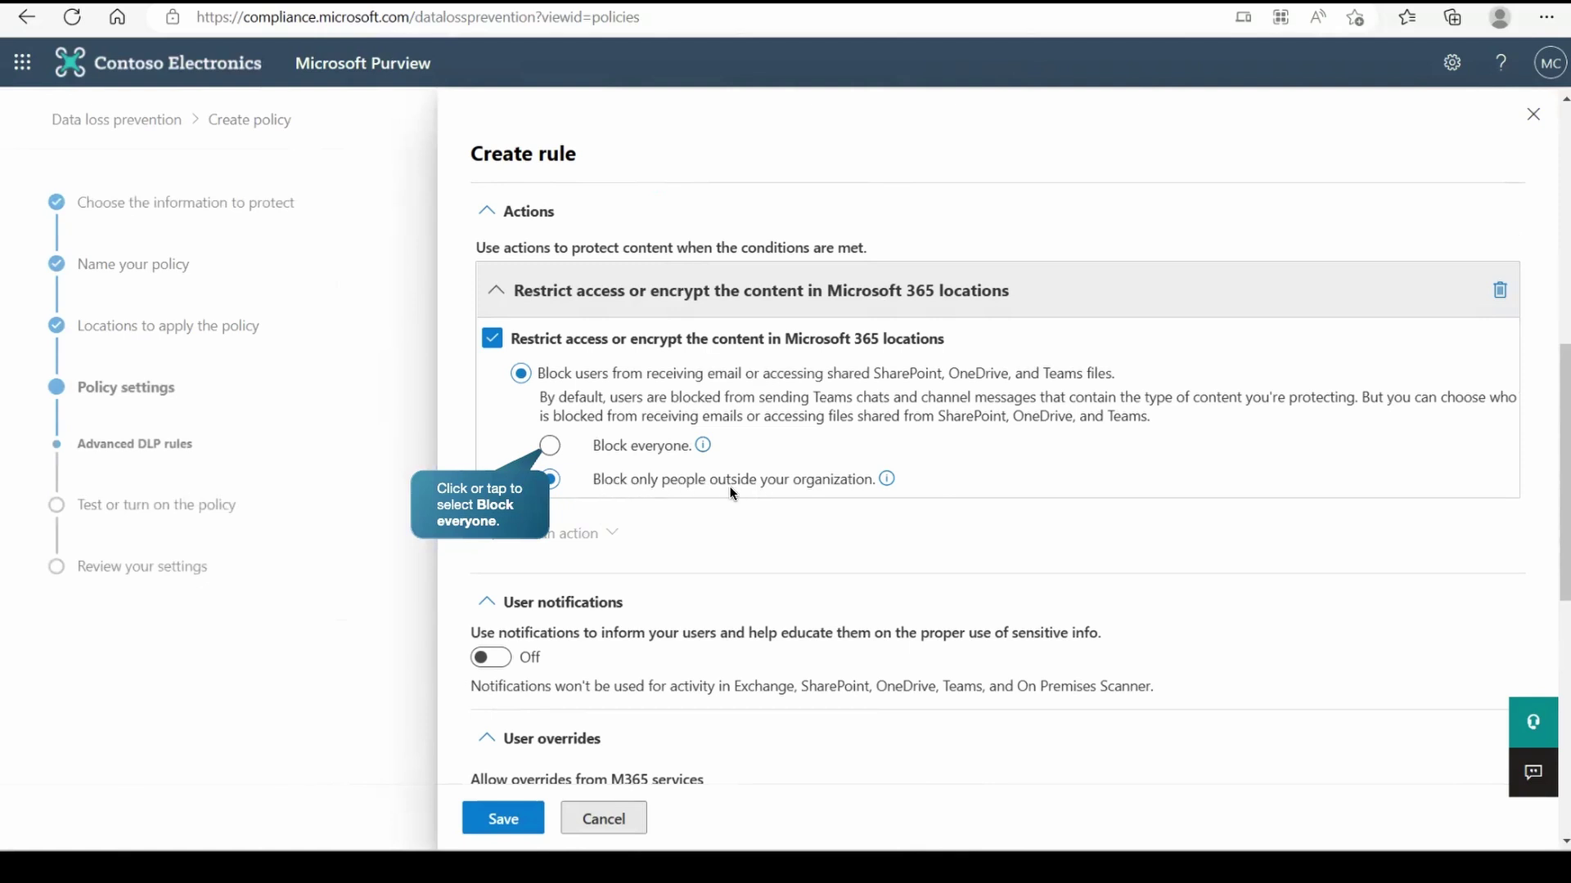
pyautogui.click(550, 448)
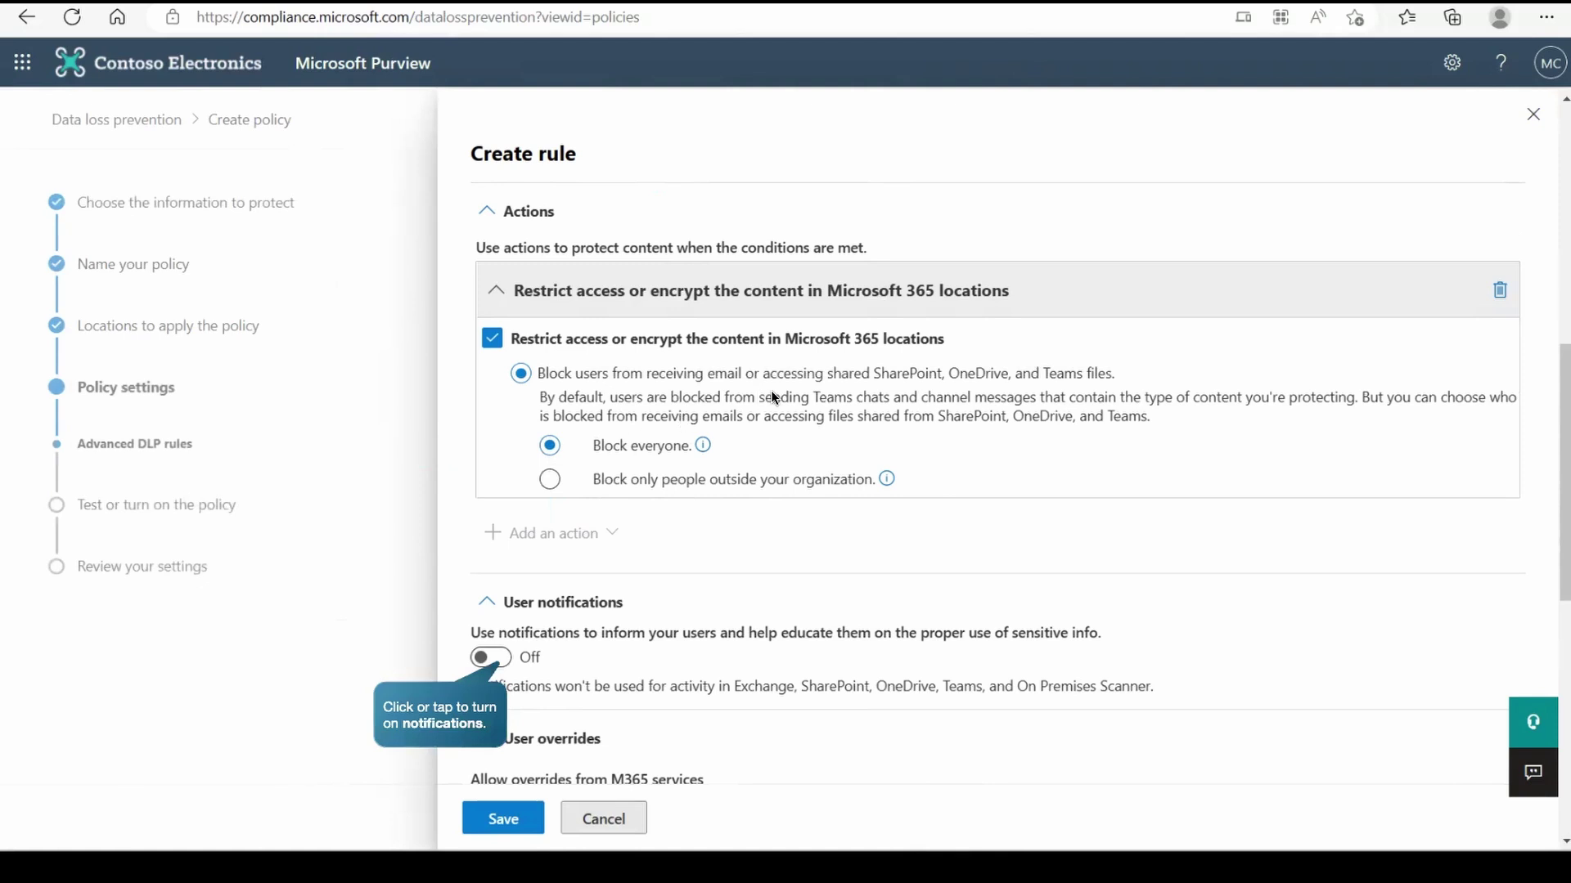
pyautogui.click(494, 658)
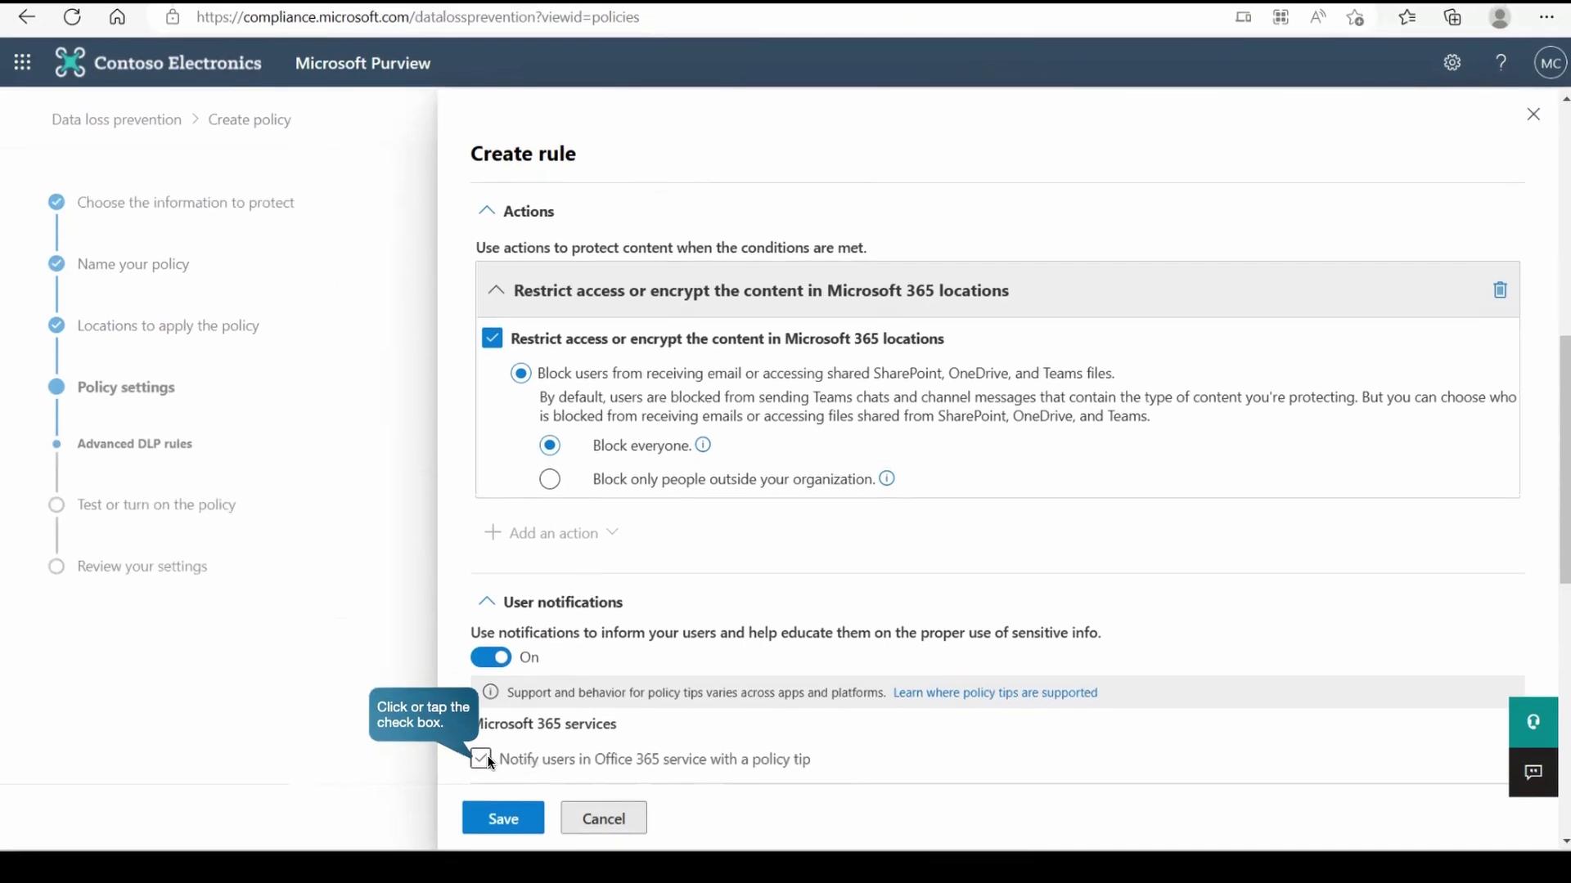
pyautogui.click(488, 756)
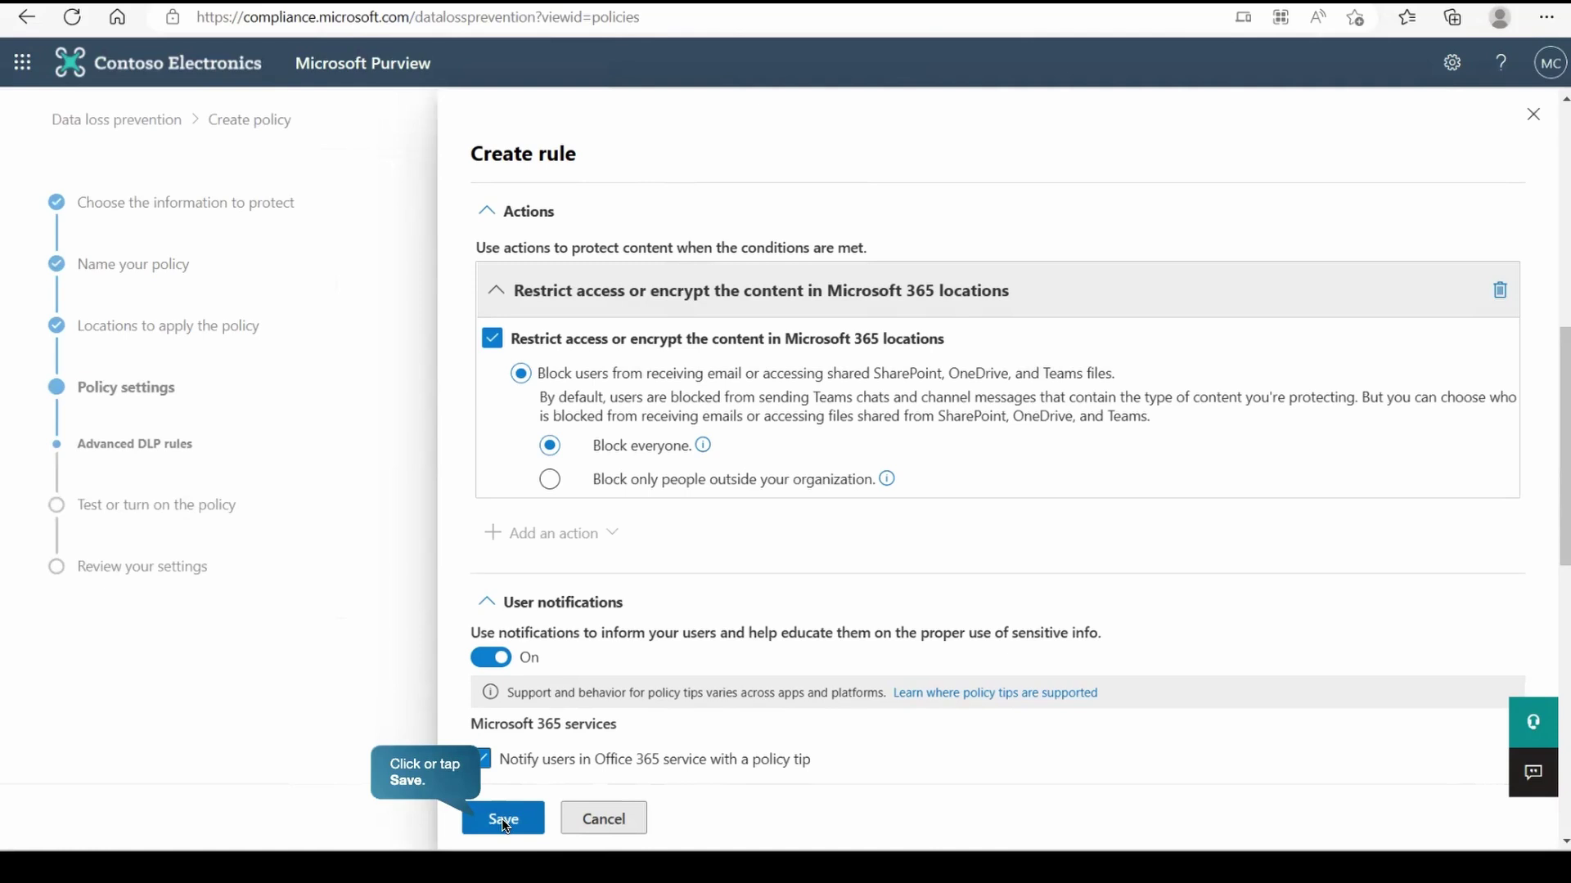
# - Save the rule, choose to turn the policy on right away, and submit it
pyautogui.click(503, 821)
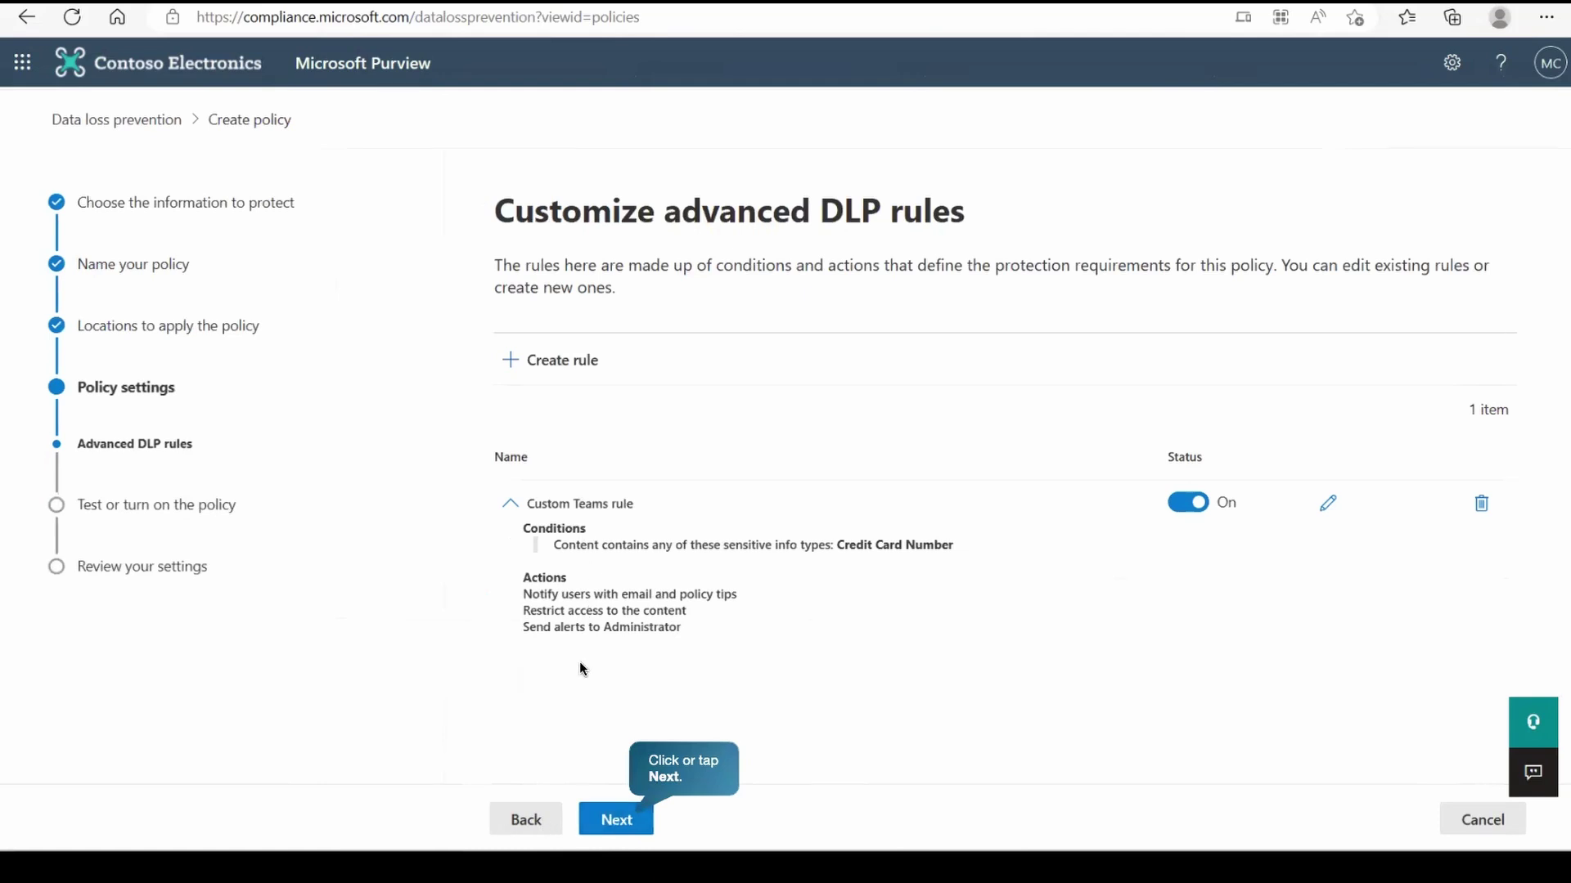
pyautogui.click(618, 828)
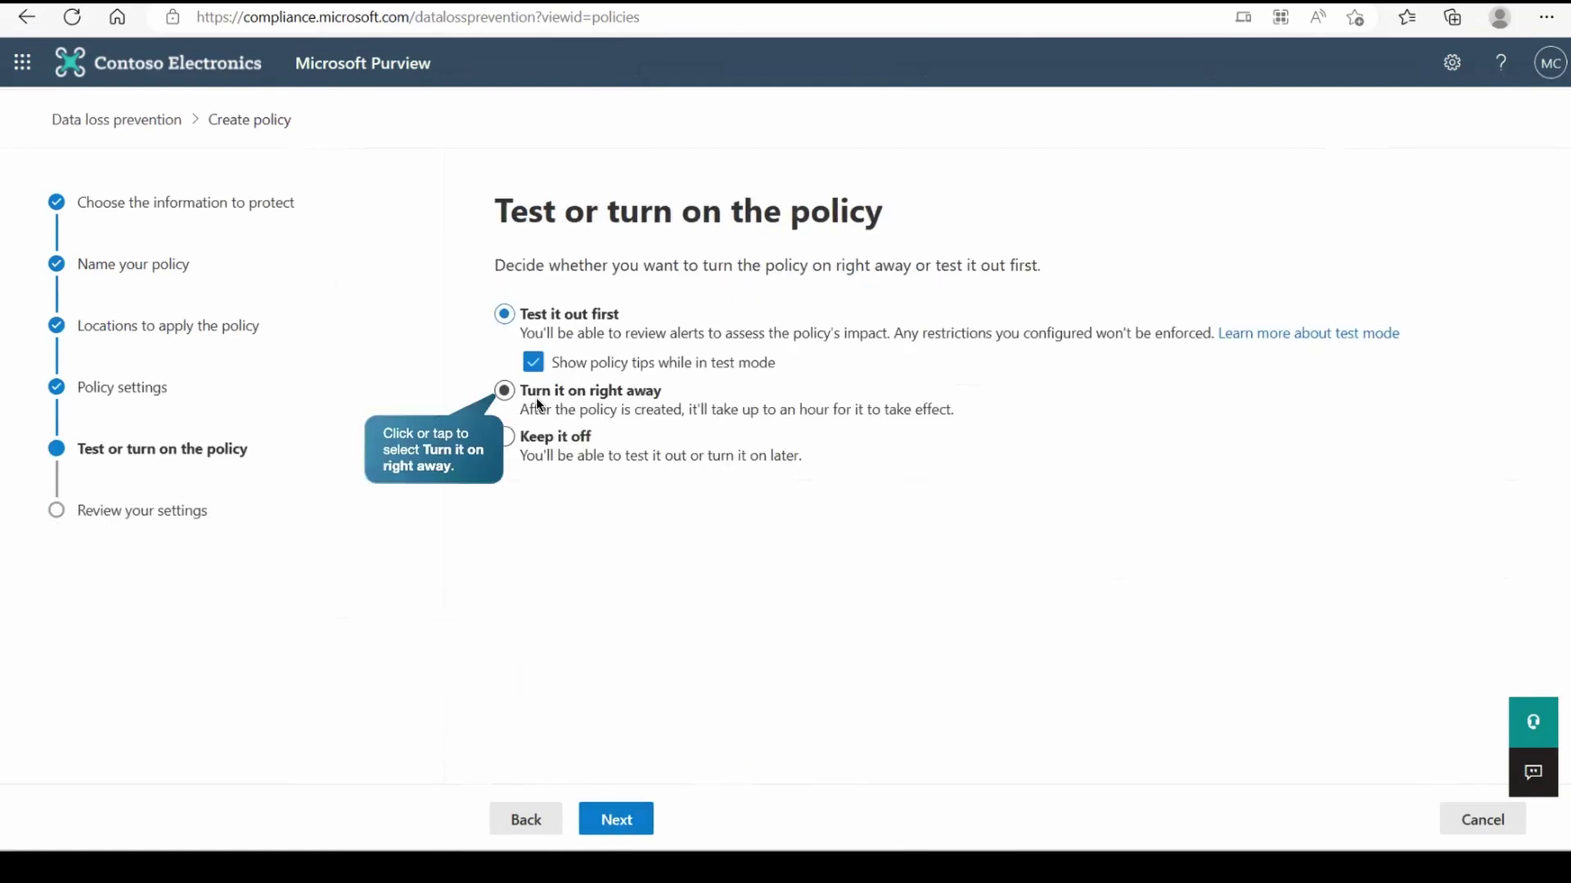
pyautogui.click(537, 398)
pyautogui.click(604, 826)
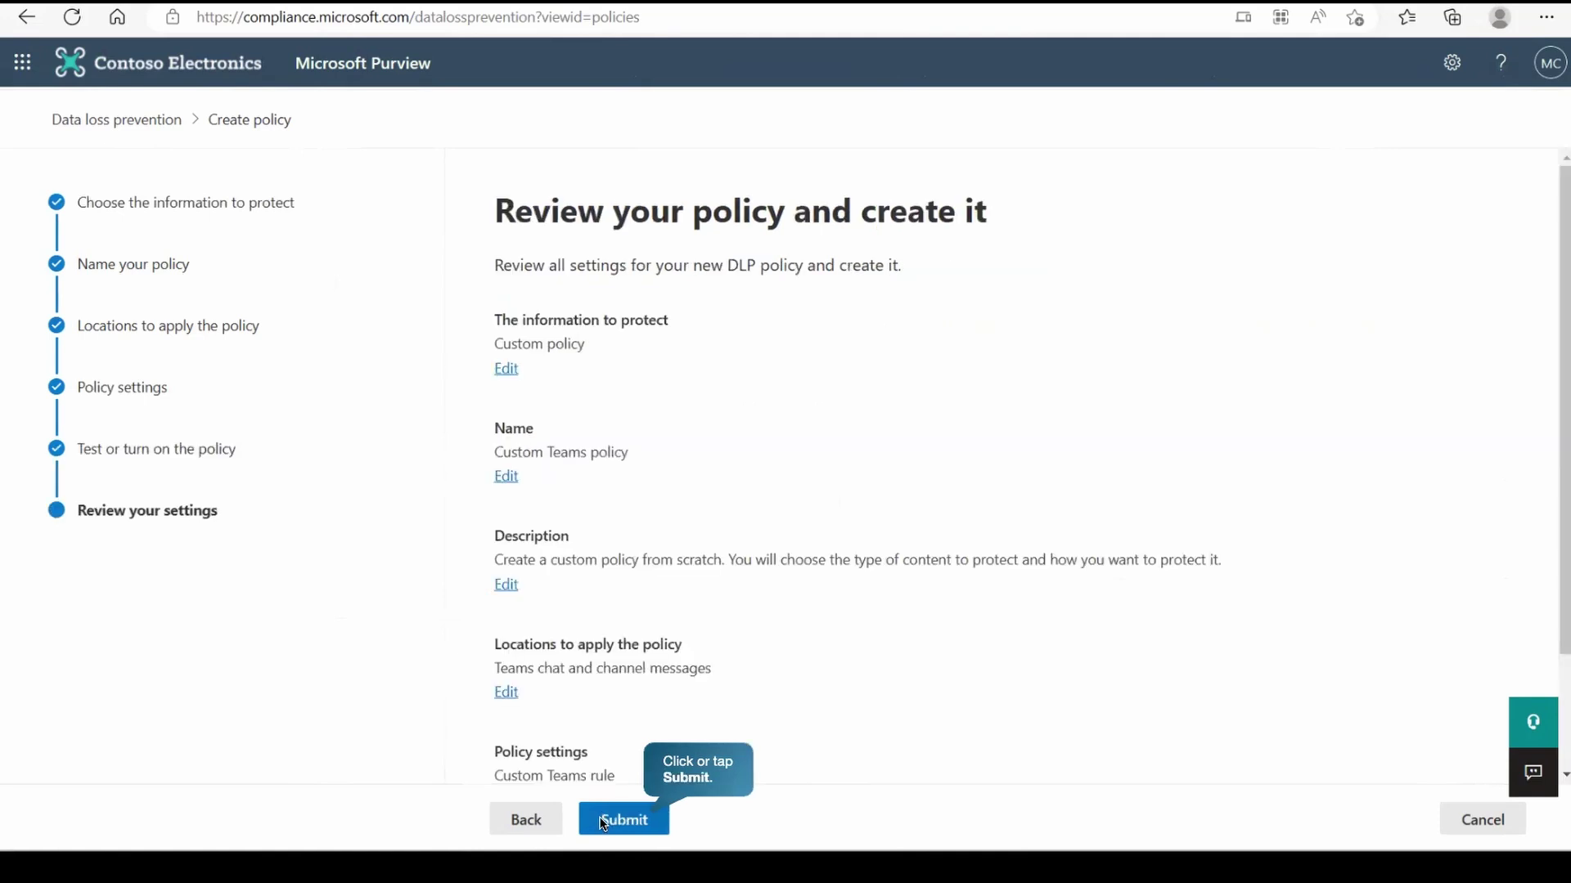
pyautogui.click(603, 822)
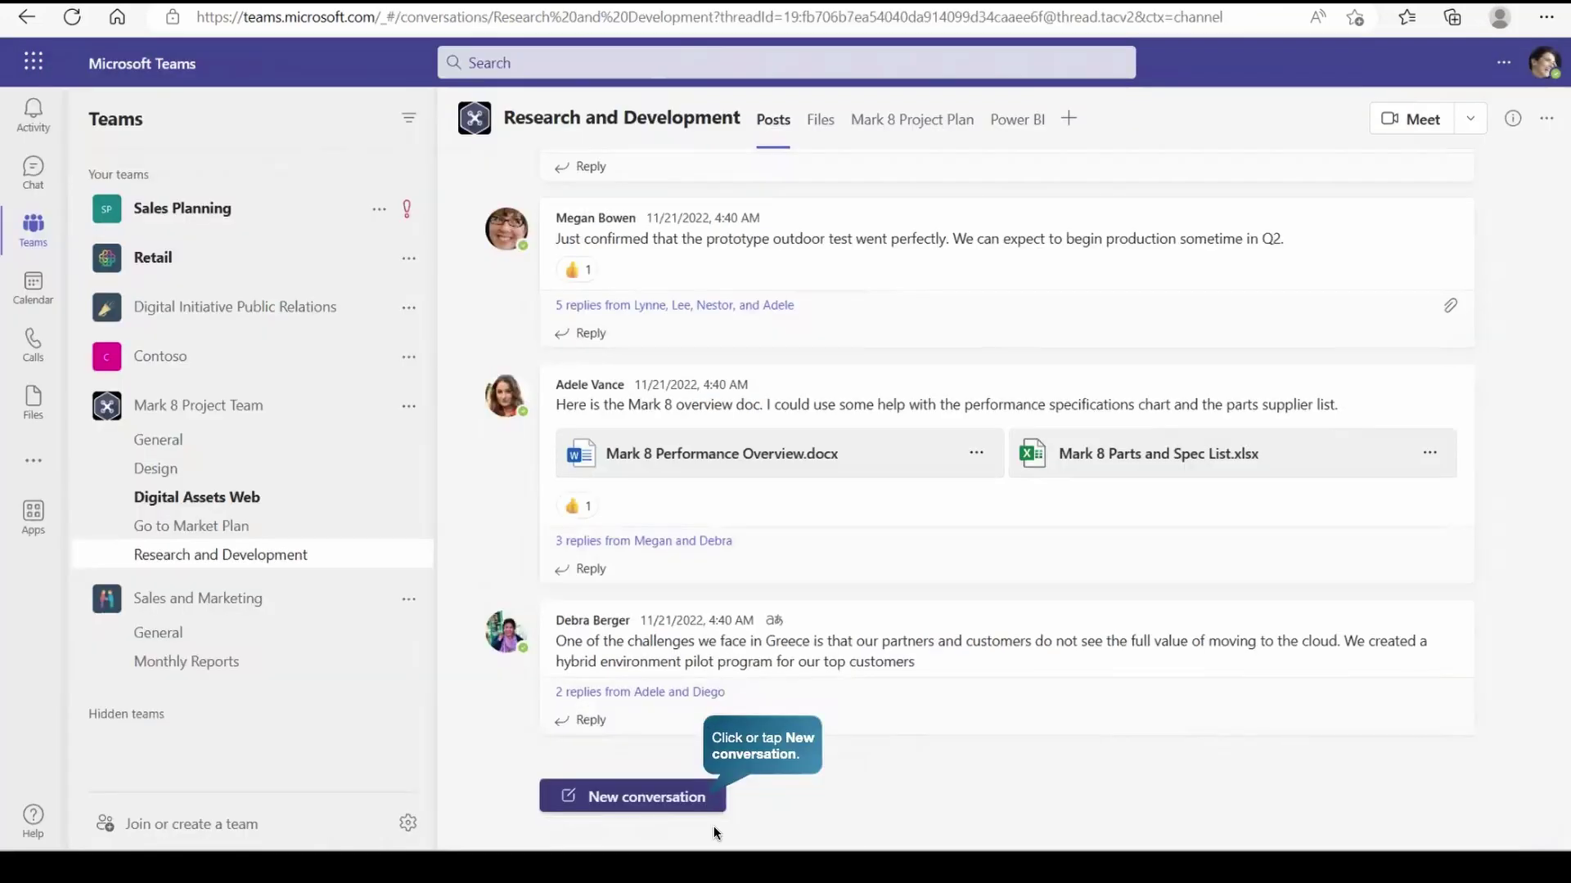
# - Post a new Research and Development message containing a Visa card number, pasted in
pyautogui.click(655, 799)
pyautogui.click(699, 784)
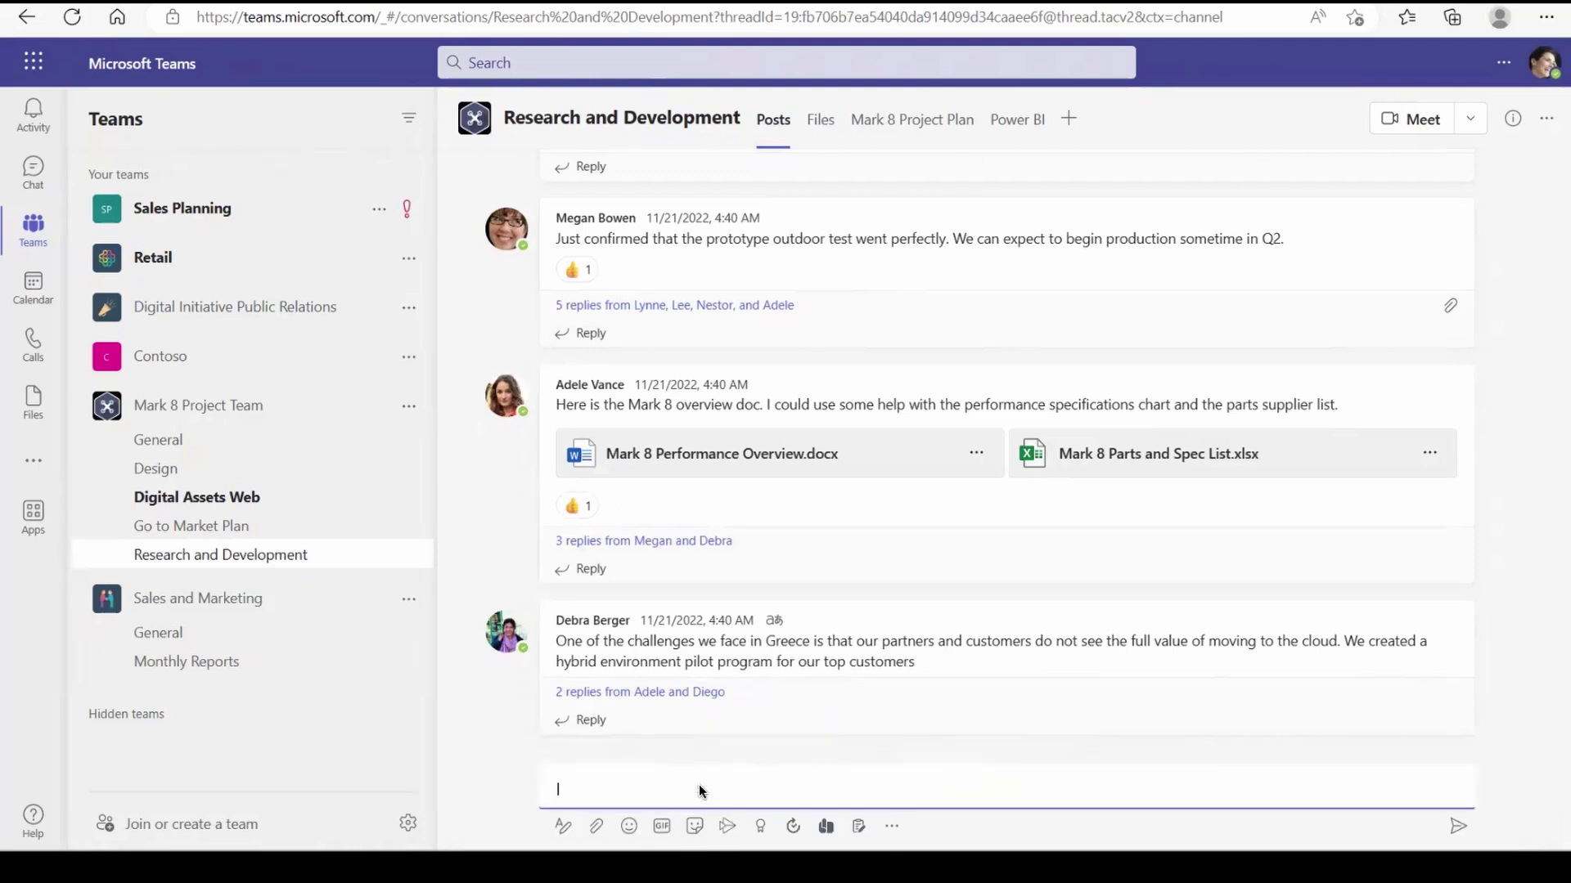
pyautogui.hotkey('ctrl', 'v')
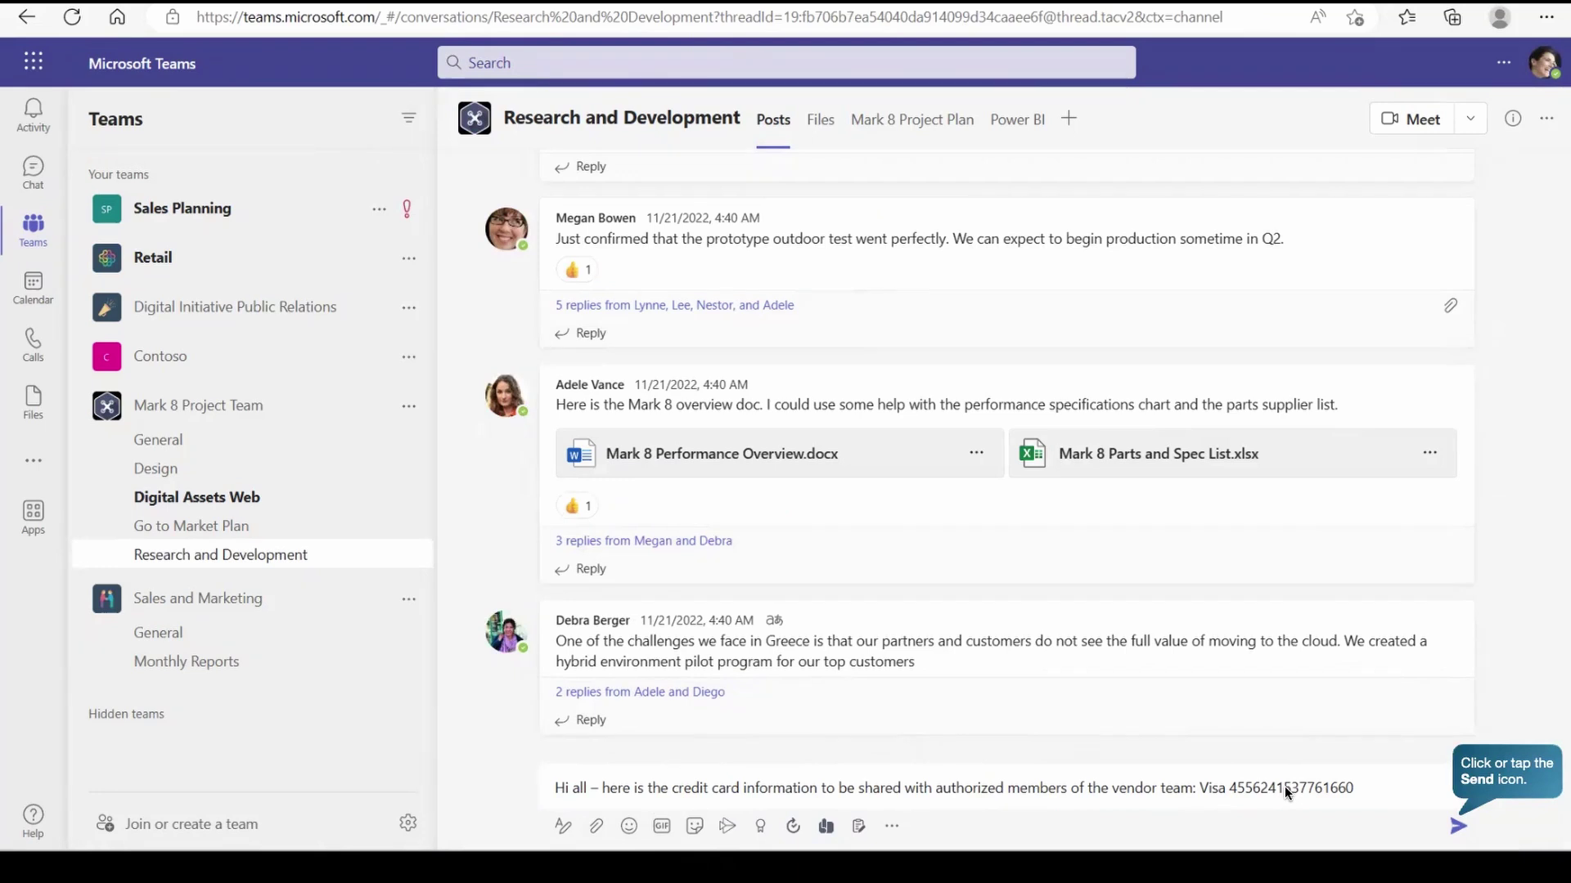
pyautogui.click(1455, 825)
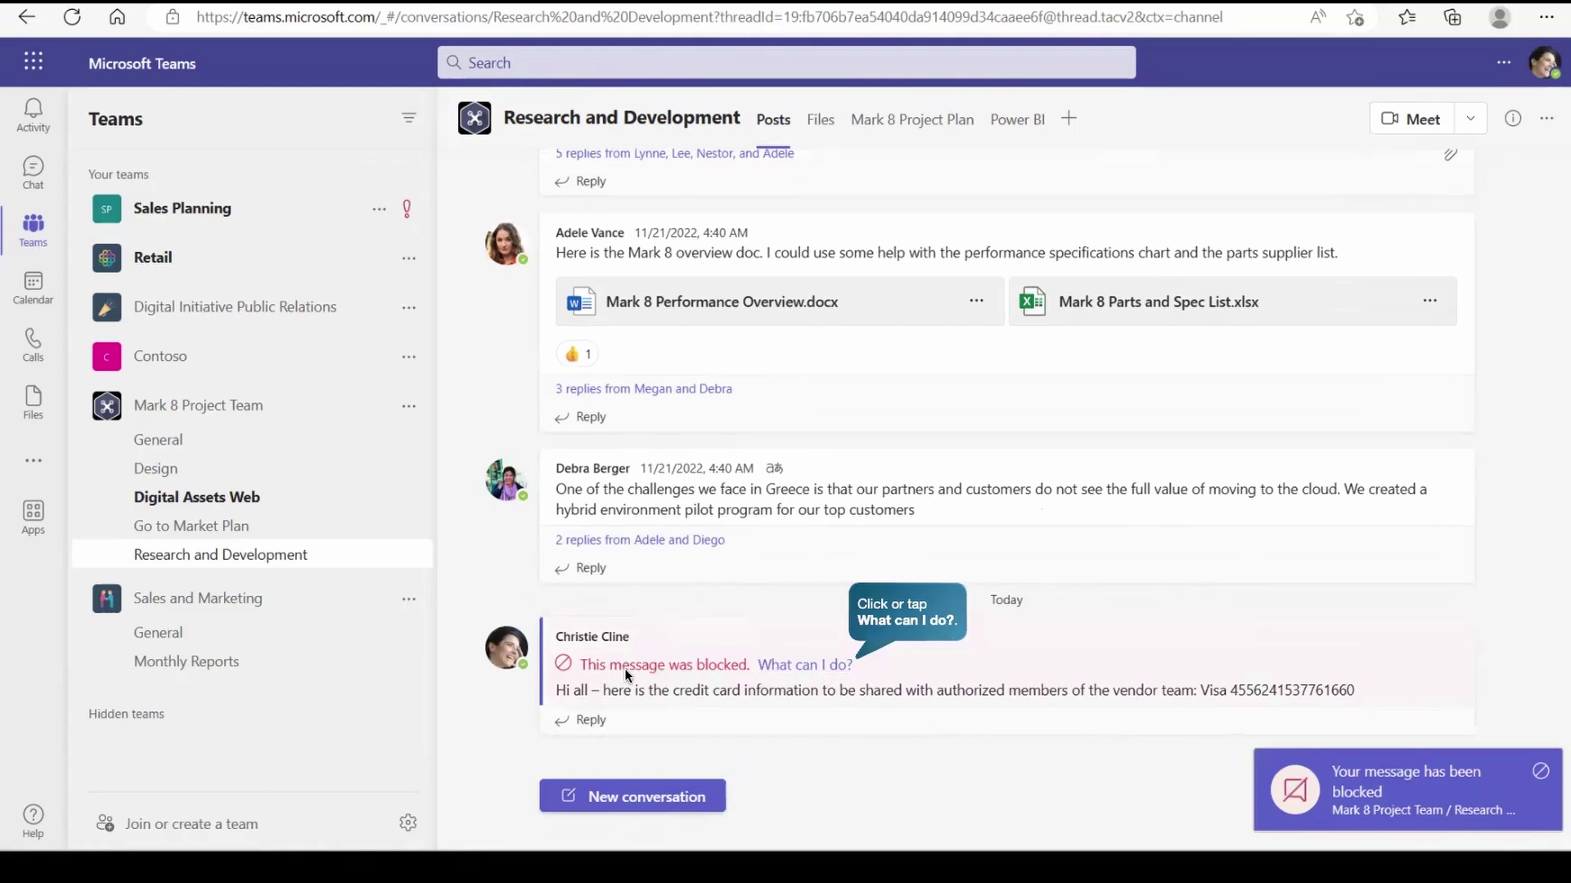
# - Open the 'What can I do?' explanation under the blocked message
pyautogui.click(783, 665)
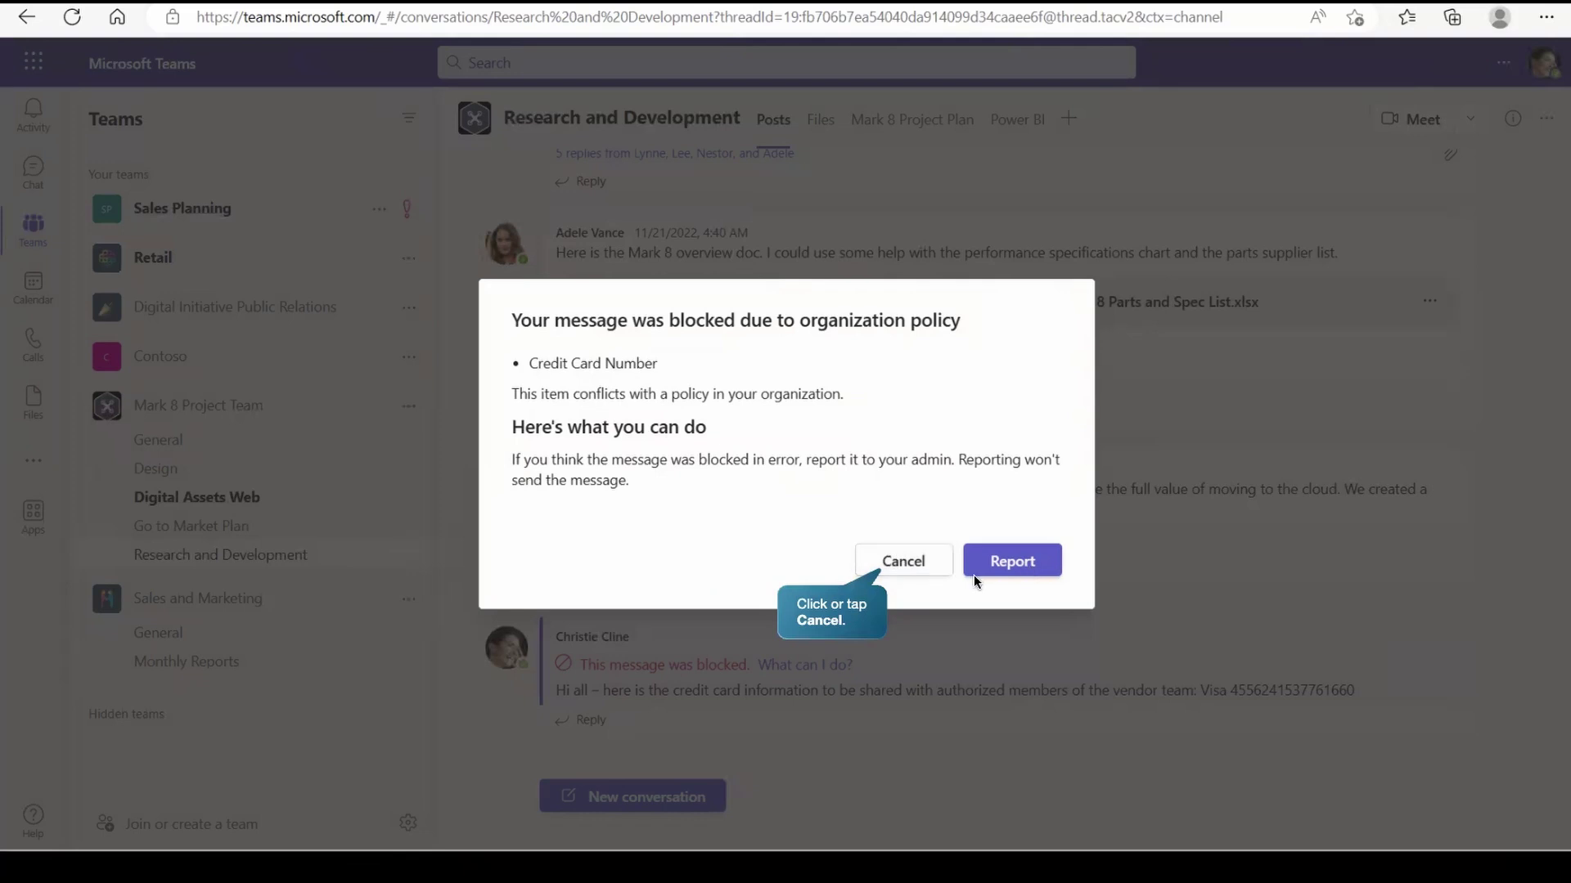
# - Post a new channel message attaching a copy of Contoso Purchasing Permissions - Q1.docx from OneDrive
pyautogui.click(895, 565)
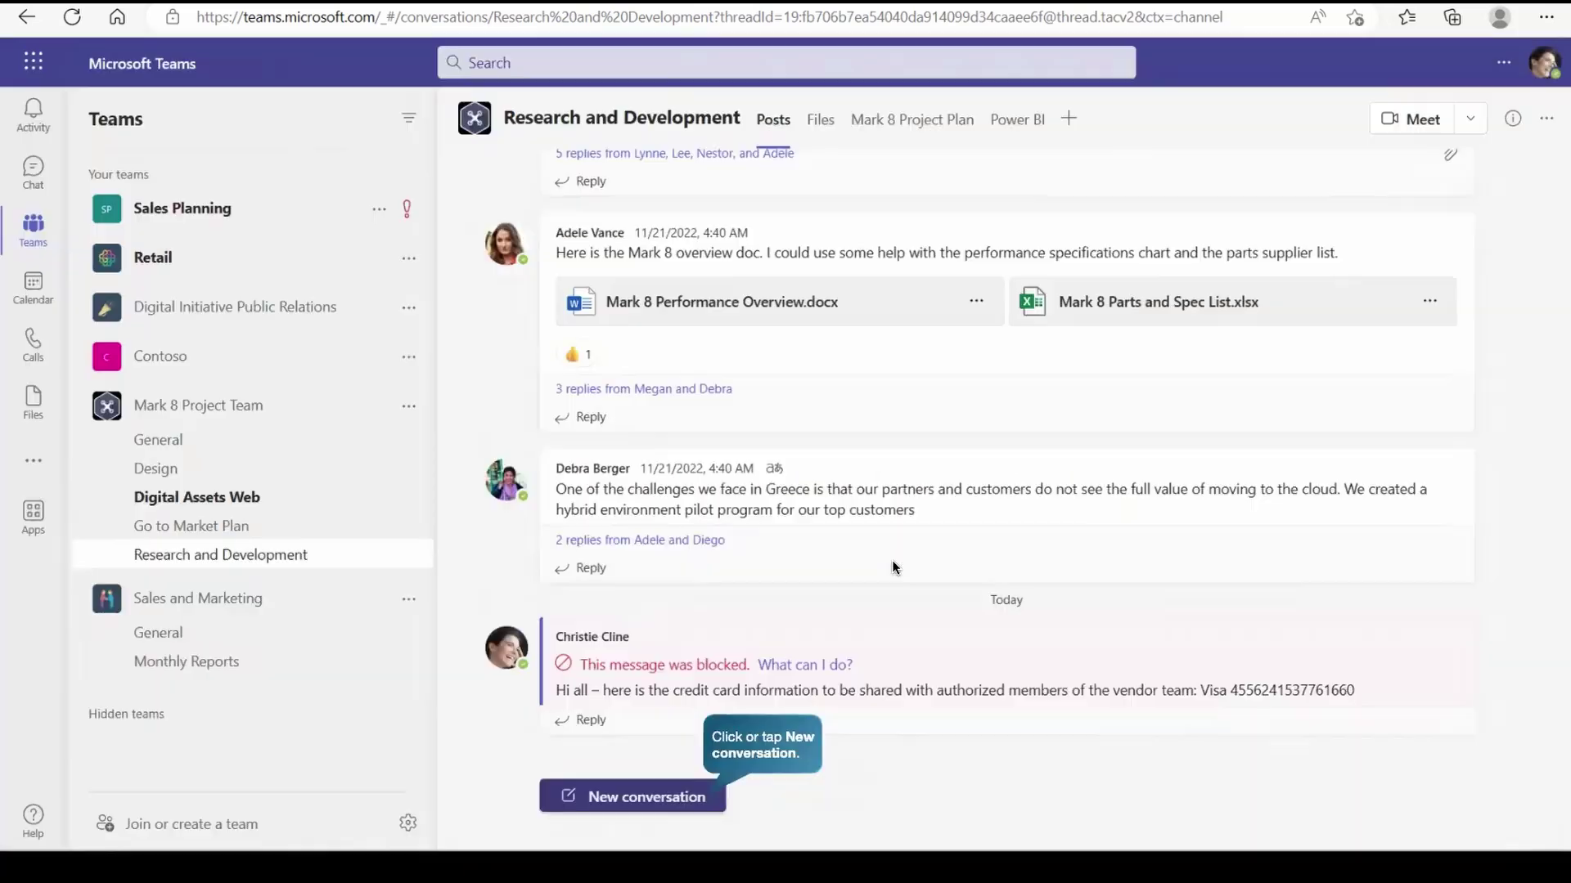
pyautogui.click(646, 801)
pyautogui.click(701, 789)
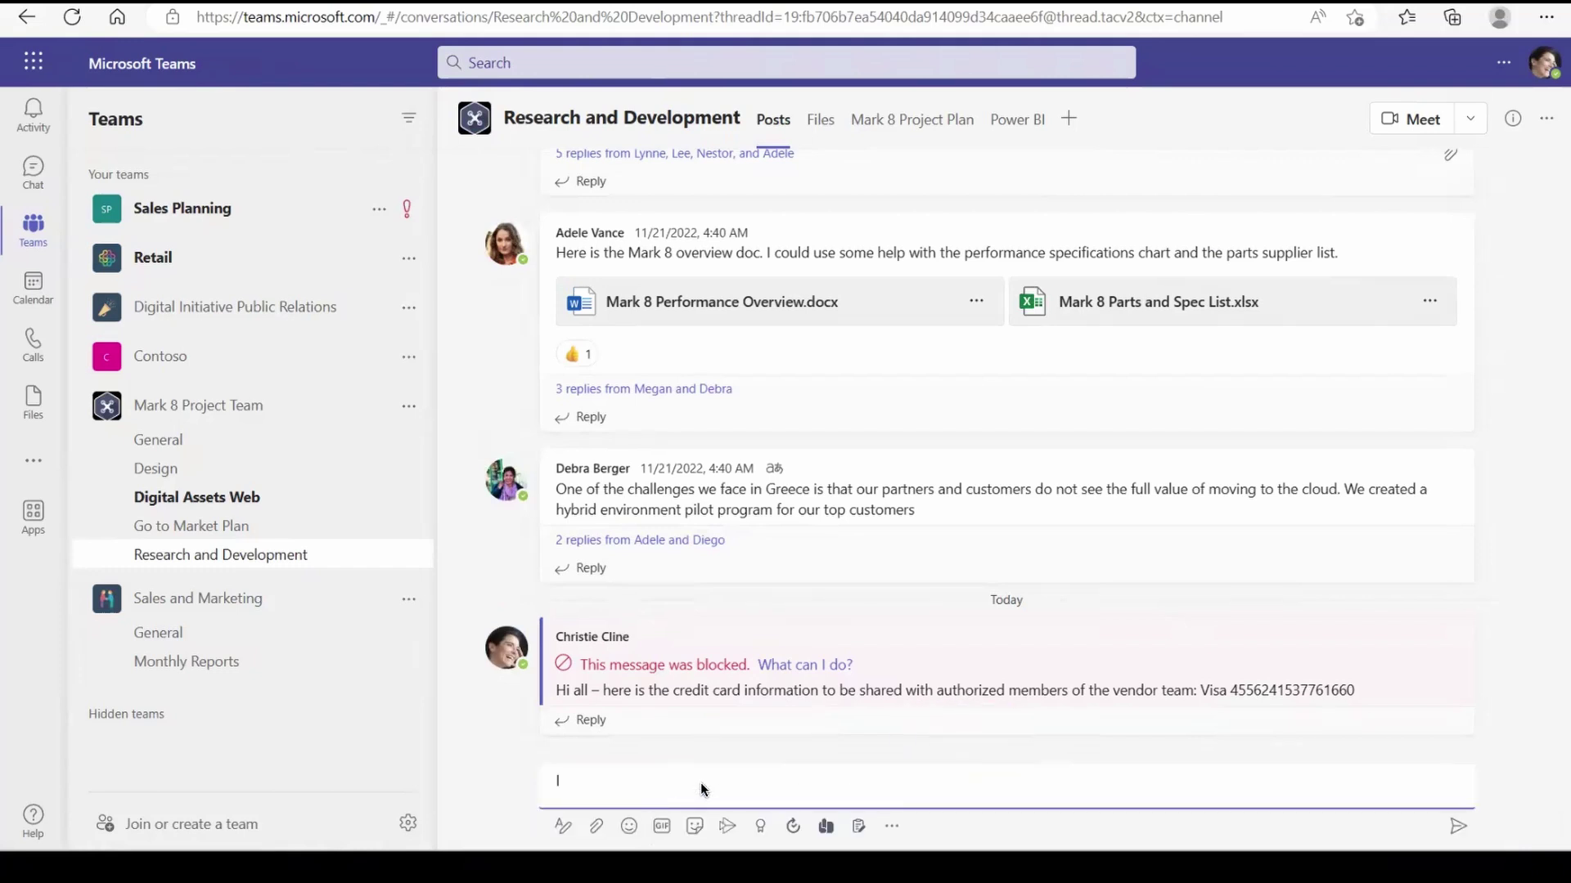
pyautogui.click(598, 826)
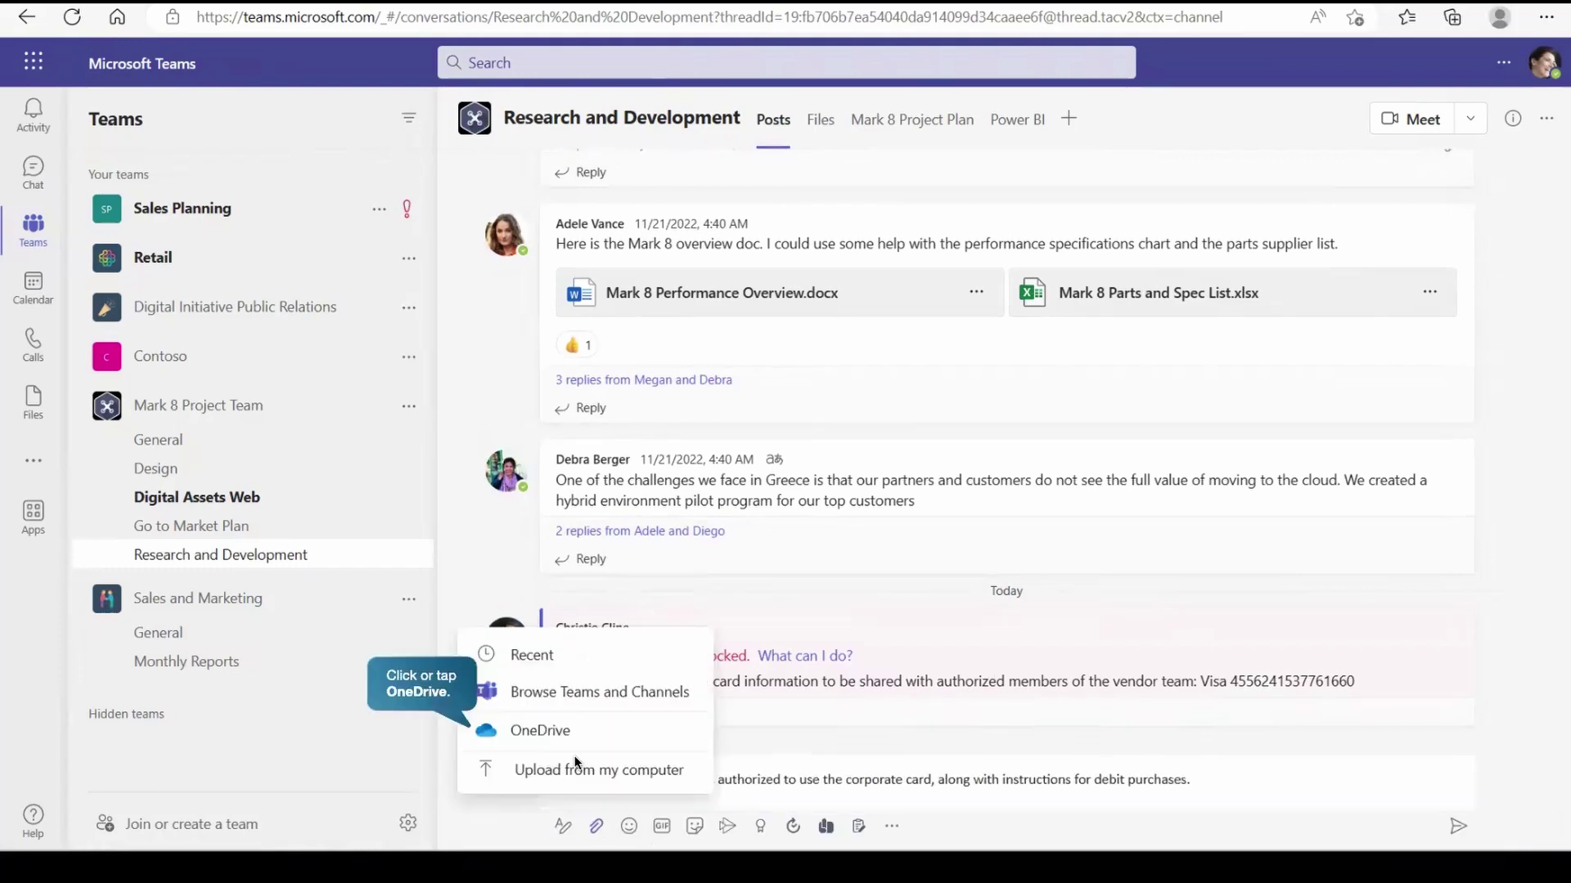
pyautogui.click(561, 724)
pyautogui.click(450, 562)
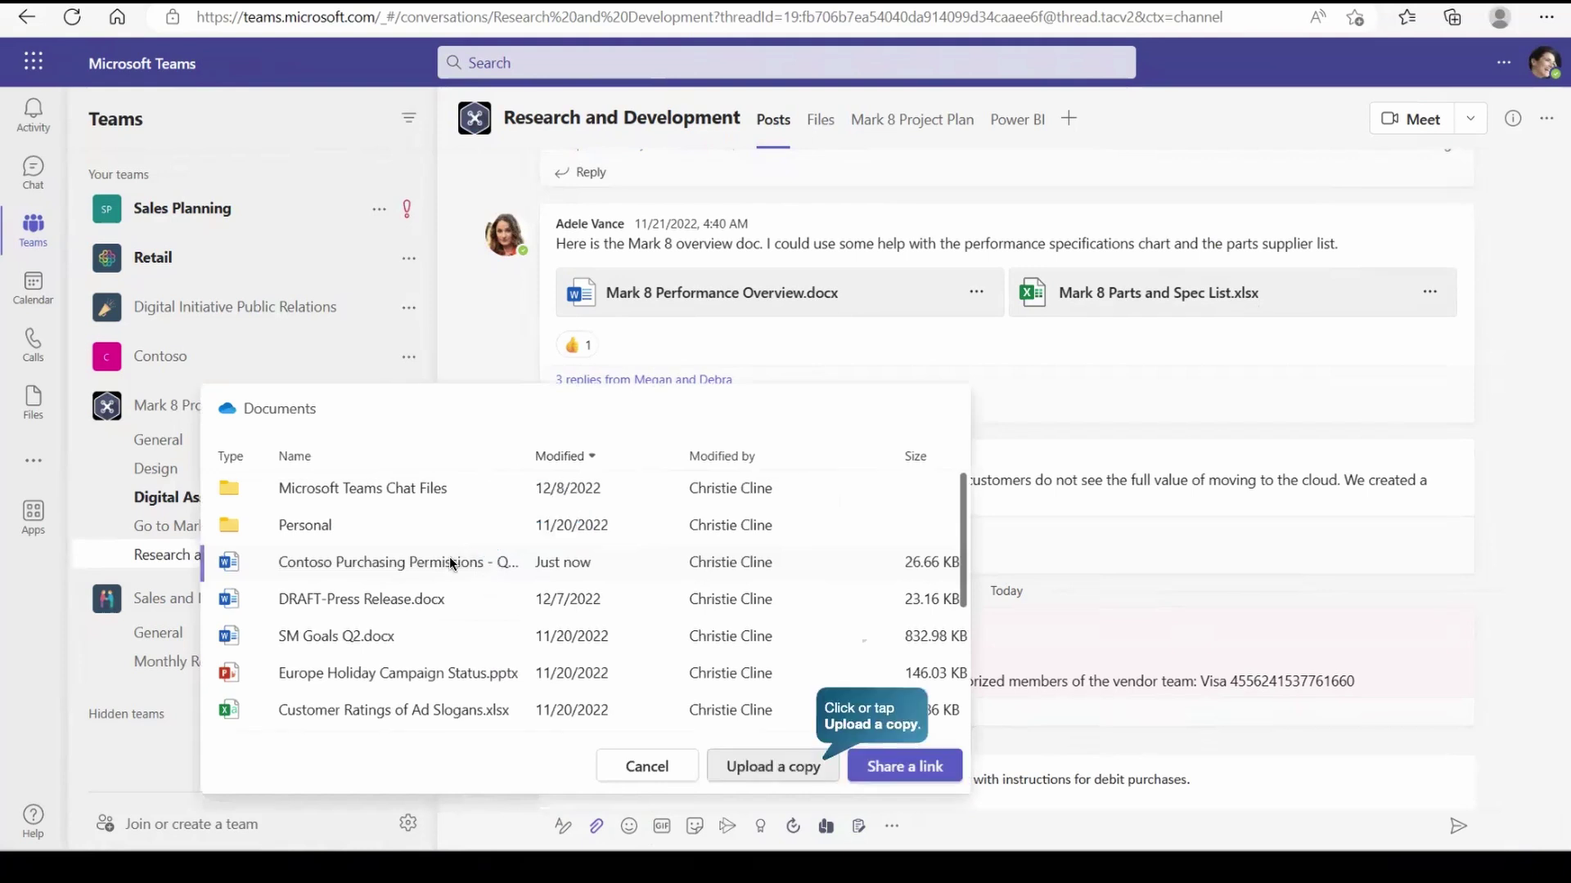
pyautogui.click(773, 766)
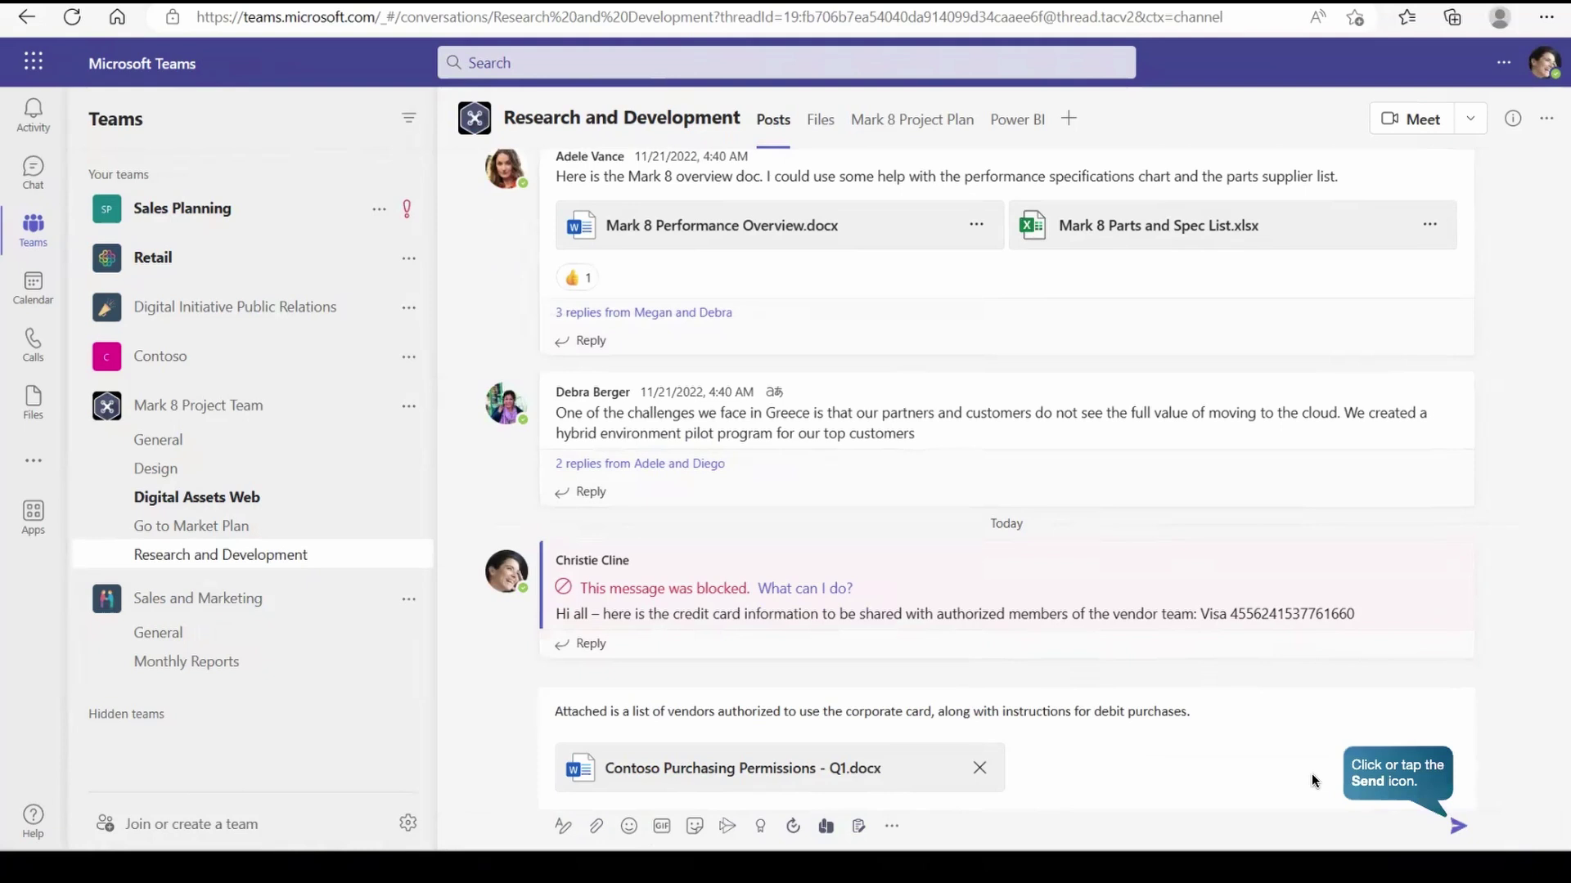
pyautogui.click(1459, 827)
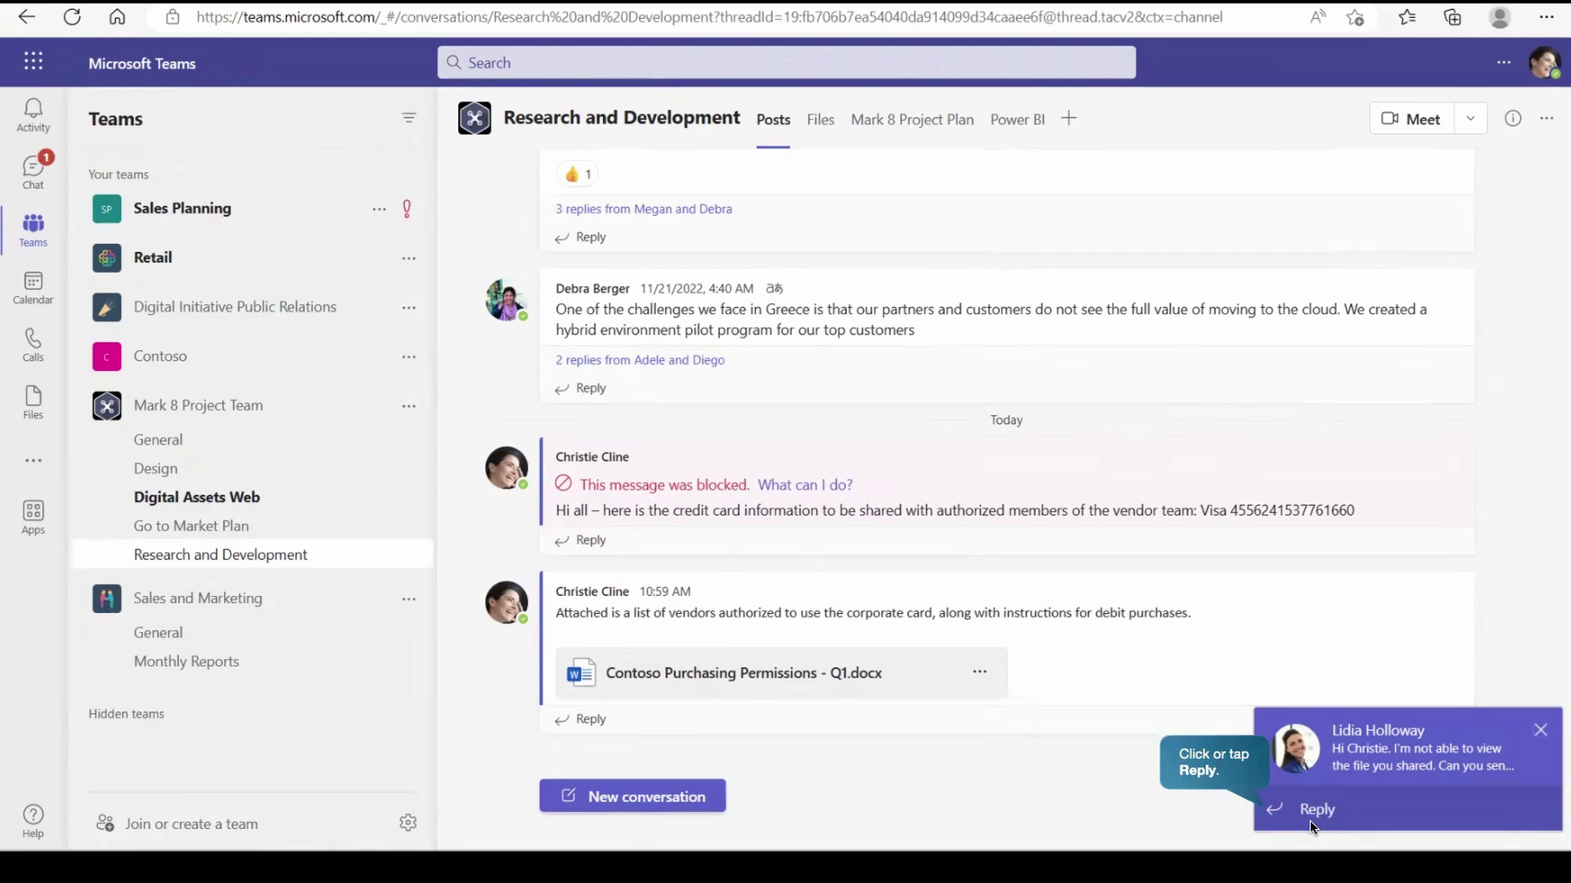
# - Reply to the colleague's chat with a message containing the Visa debit card account number
pyautogui.click(1312, 813)
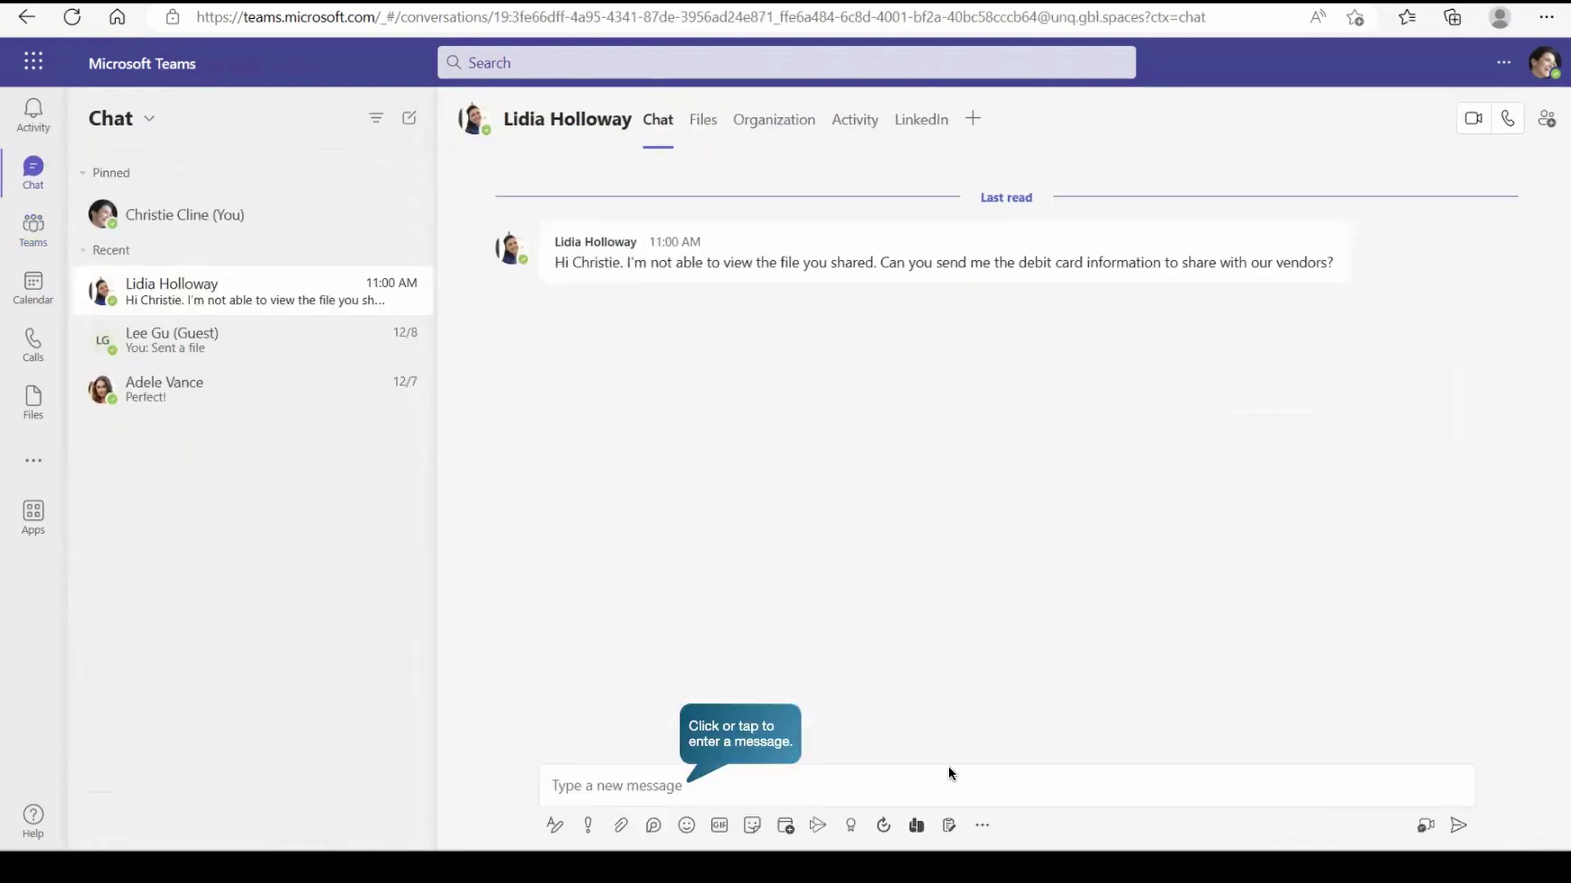
pyautogui.click(747, 787)
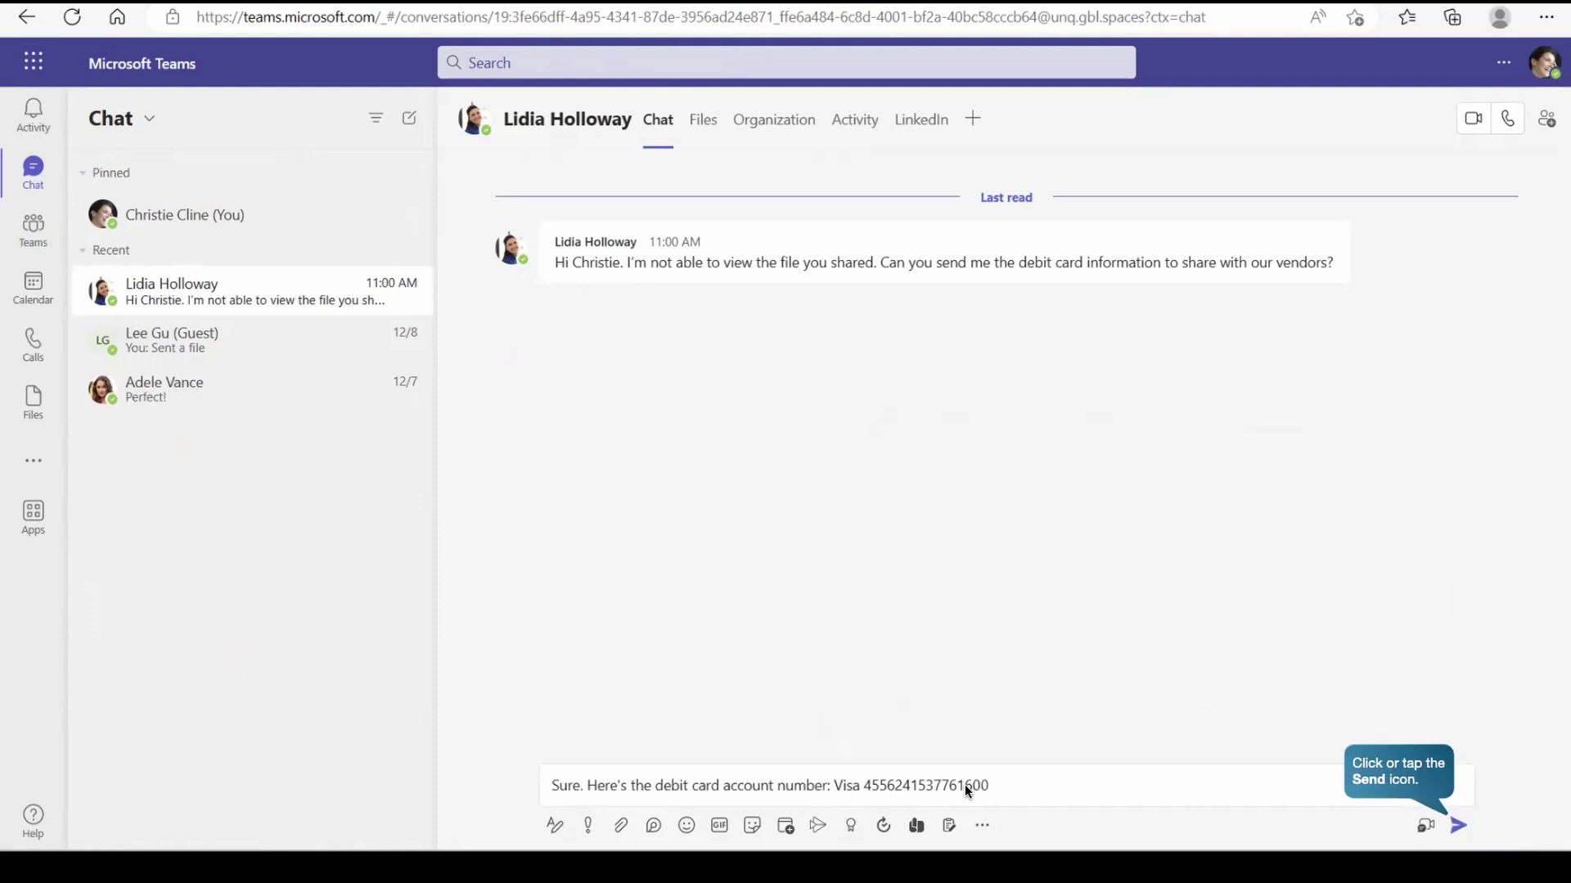
pyautogui.click(1459, 828)
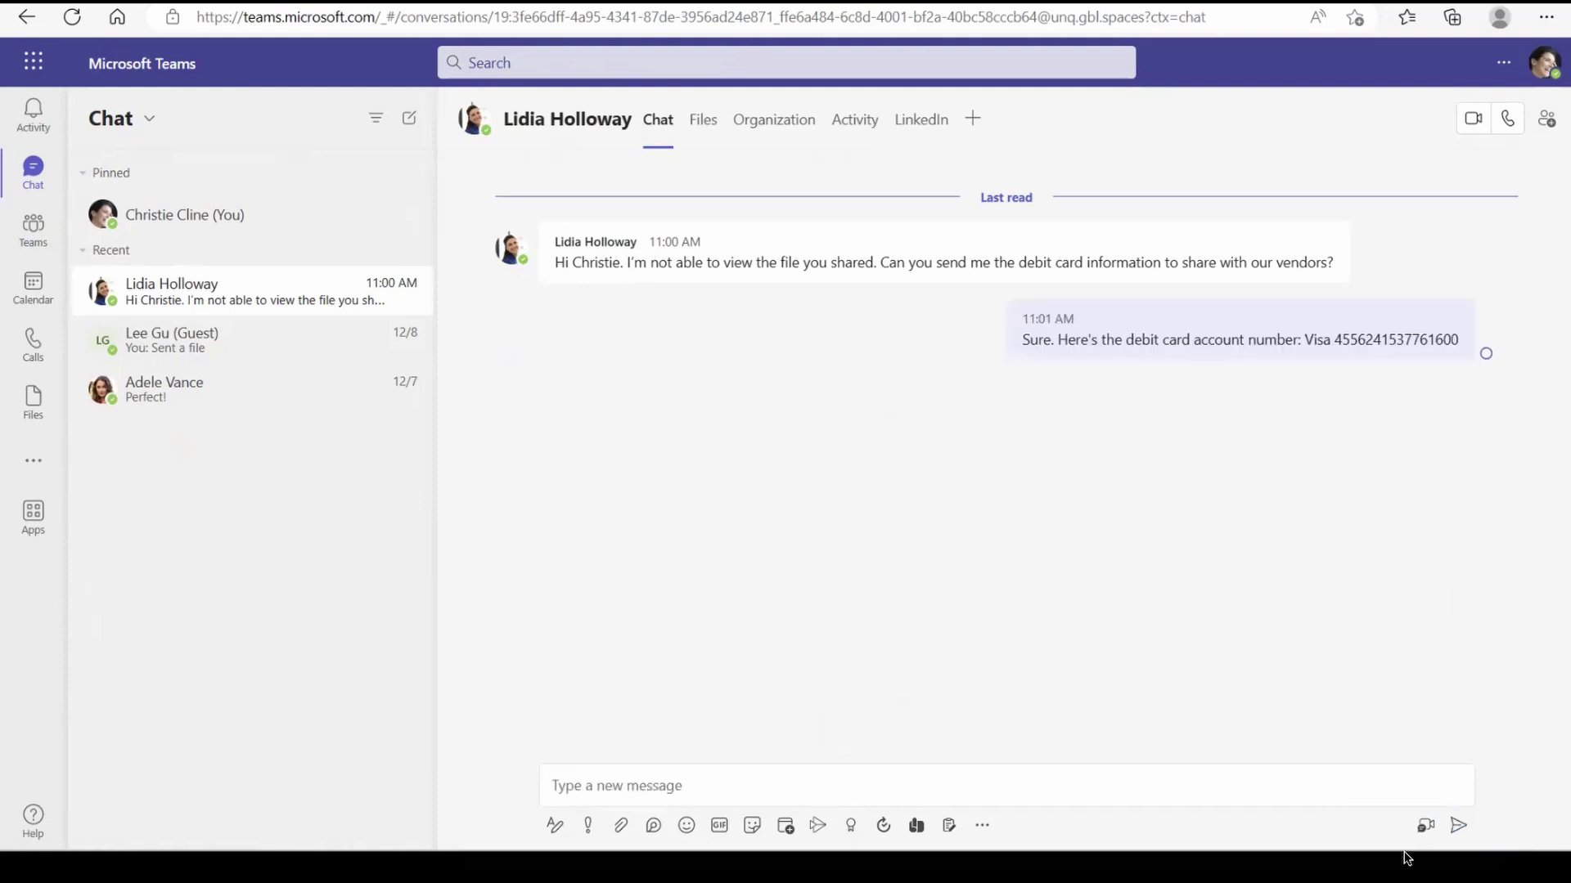